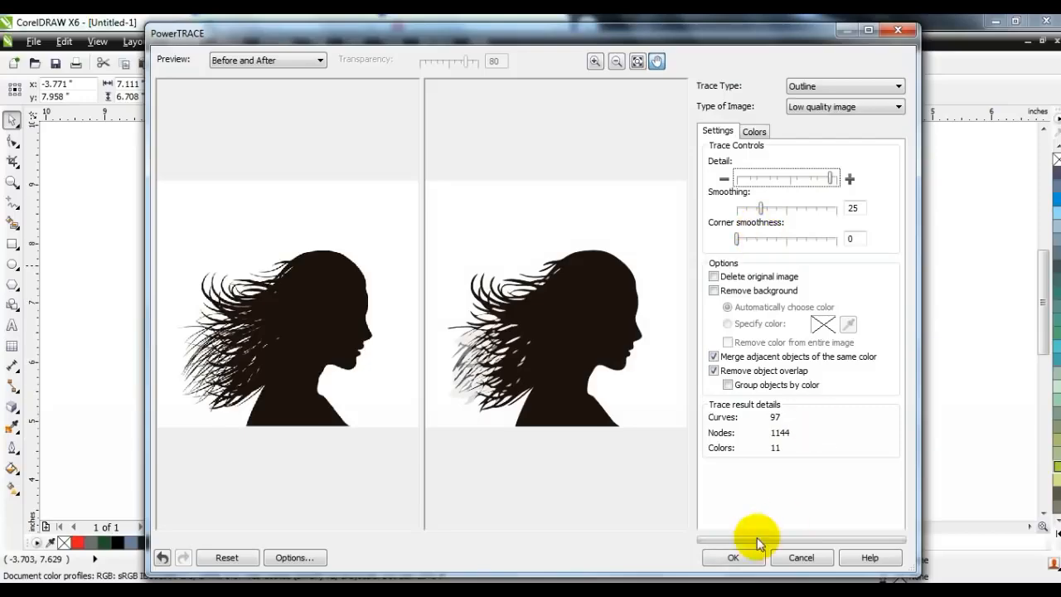
Step: Move the traced silhouette group onto the page and delete the original bitmap beside it
key(F3)
drag(466, 352, 695, 351)
click(444, 348)
key(Delete)
click(661, 356)
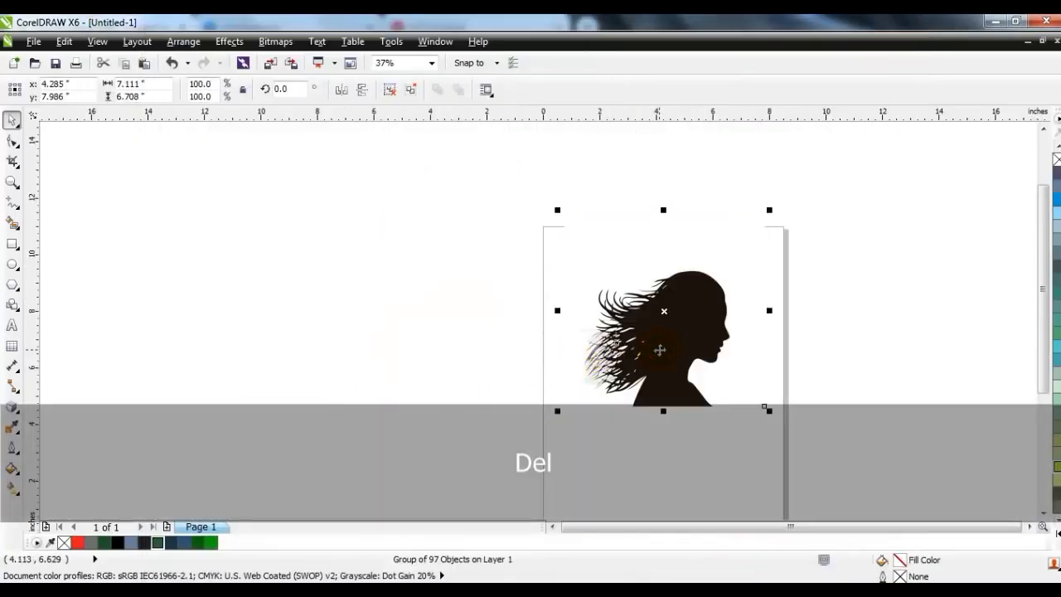
Step: Ungroup the traced artwork and delete its white background shape
key(shift+F2)
key(Escape)
click(402, 220)
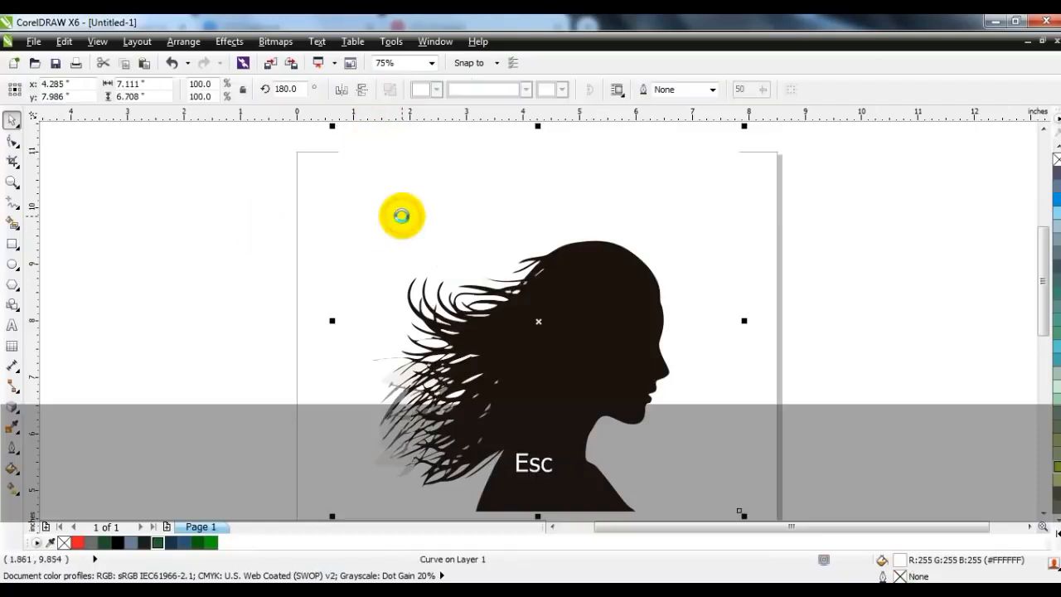
key(Delete)
Step: Move the dark silhouette off the page to the left and delete the leftover grey hair fragments
key(F3)
drag(552, 325, 366, 323)
drag(459, 223, 602, 441)
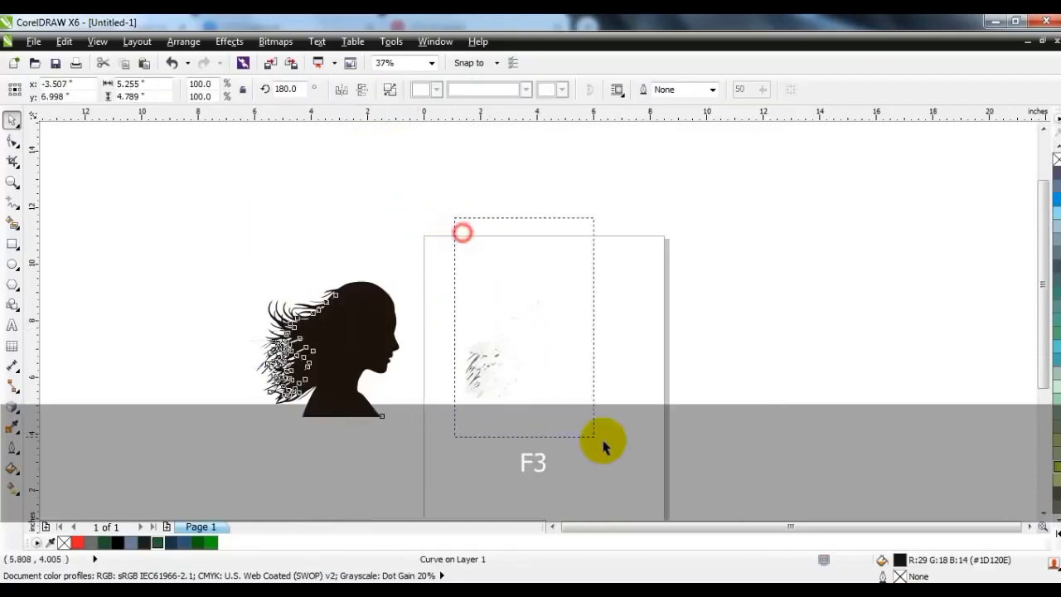
key(Delete)
Step: Shift the silhouette slightly further from the page and fill it with black
drag(373, 351, 348, 342)
click(1056, 384)
click(488, 404)
click(342, 368)
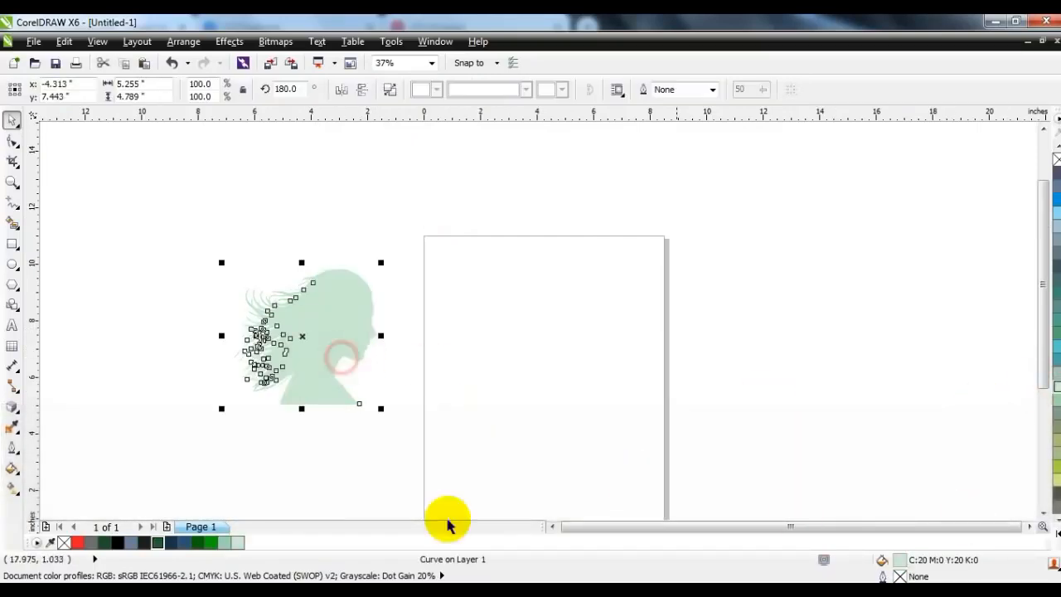
click(118, 543)
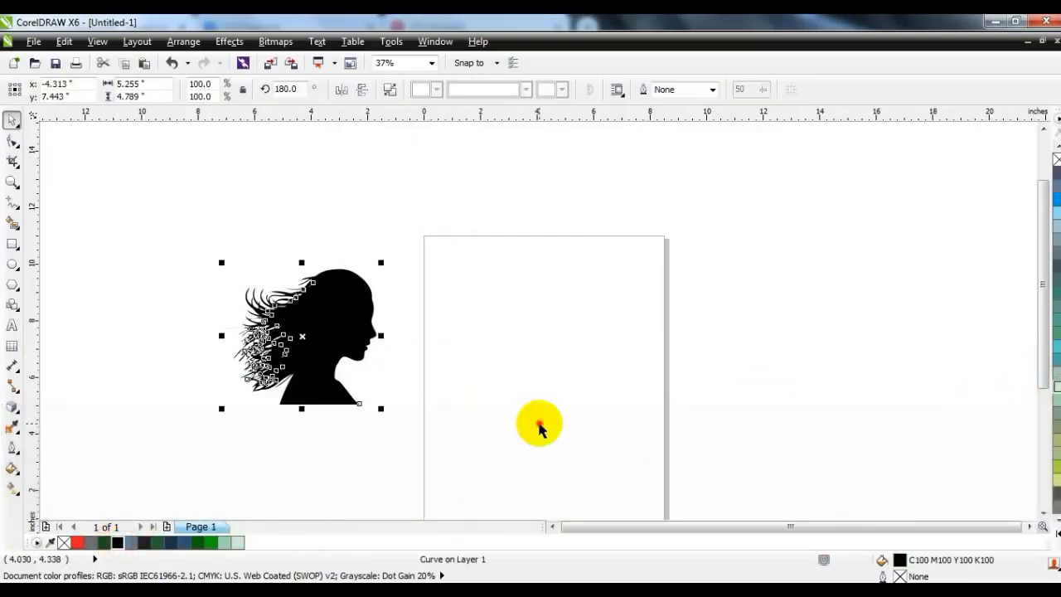
click(540, 424)
Step: Draw a circle about 6.15 inches in diameter on the page's upper half and set its outline to 4.0 pt
click(12, 182)
drag(382, 225, 763, 486)
click(13, 264)
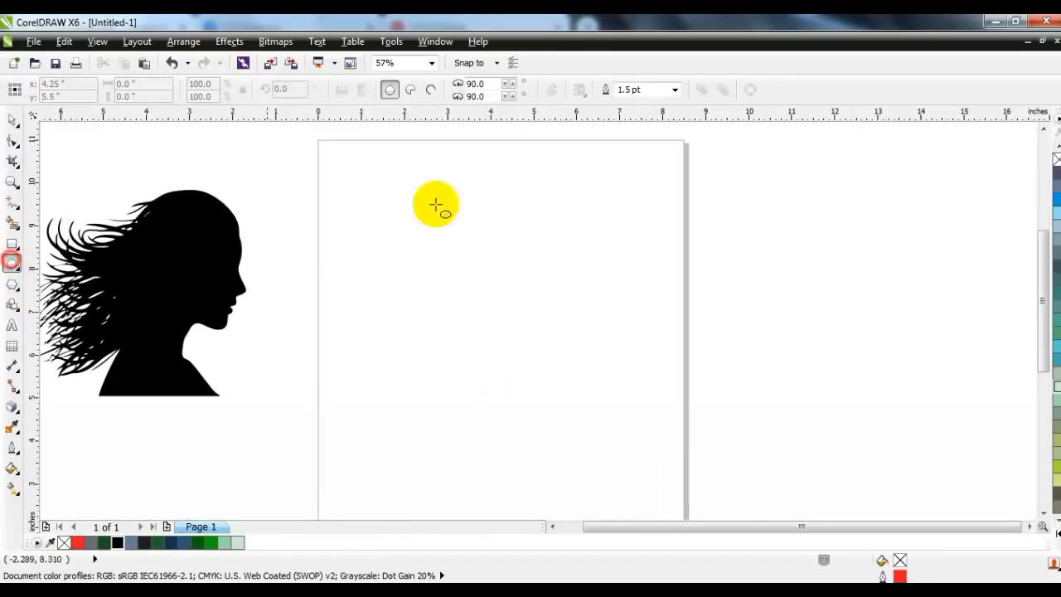
drag(365, 157, 533, 414)
click(12, 120)
drag(474, 285, 474, 297)
click(675, 90)
click(653, 194)
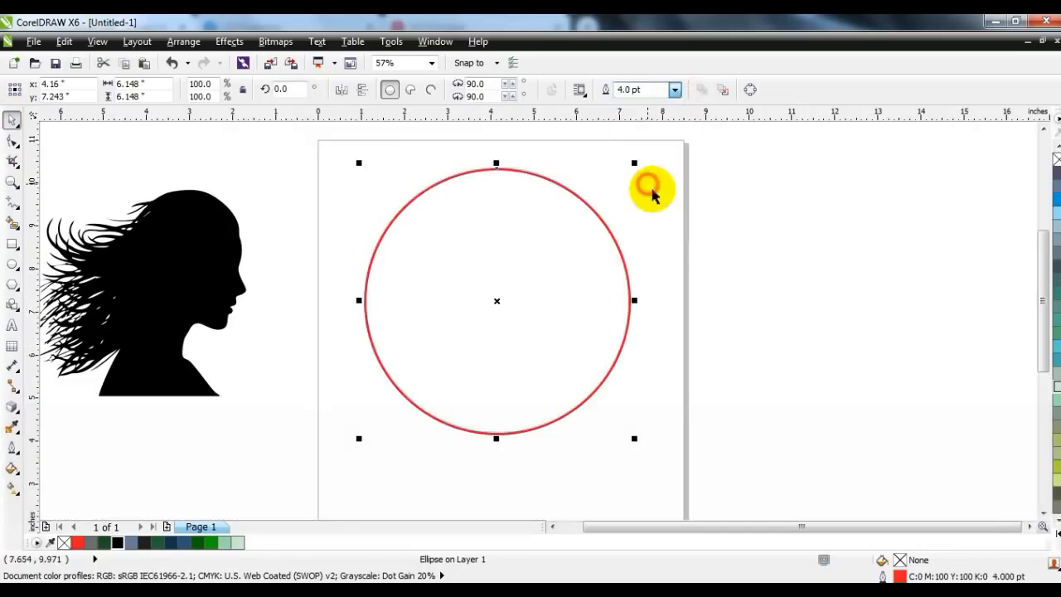
click(706, 219)
Step: Enlarge the silhouette to about 7.9 by 7.2 inches and position it over the circle with the face profile inside
click(170, 303)
drag(251, 405, 296, 451)
drag(182, 383, 428, 393)
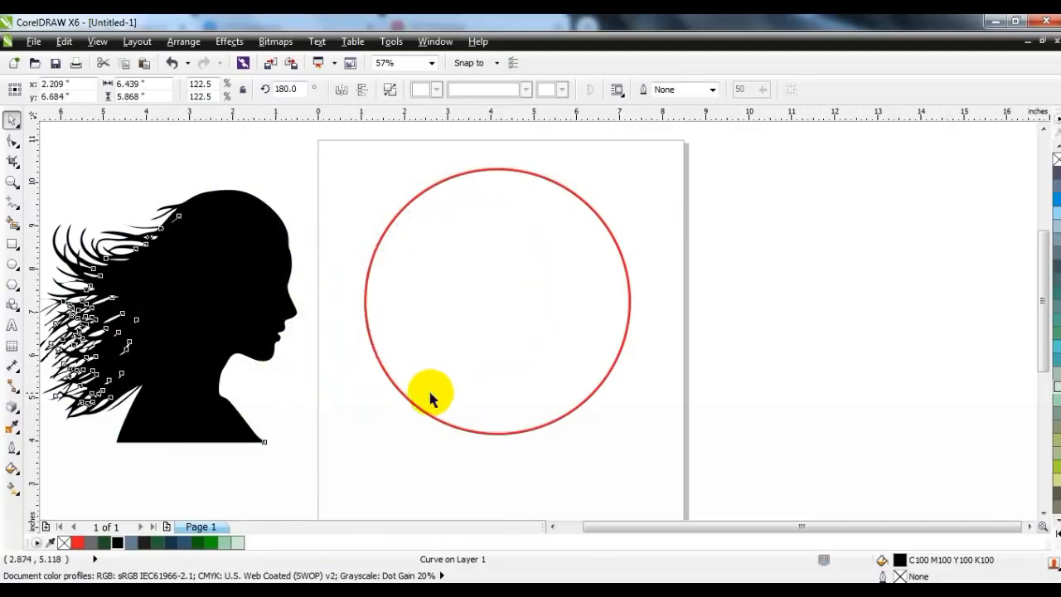
drag(268, 191, 216, 117)
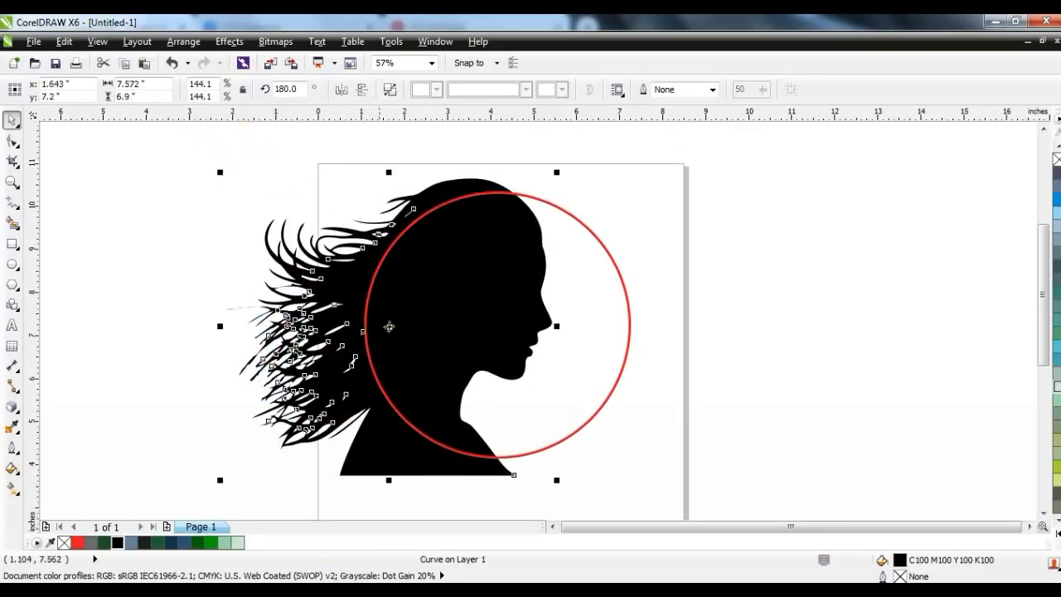
drag(558, 172, 568, 168)
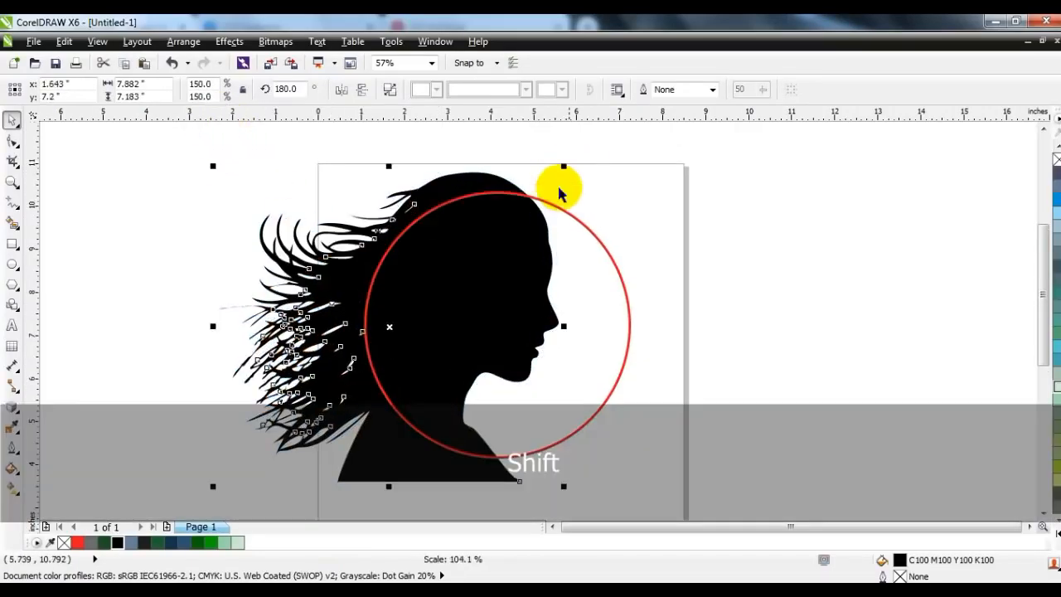
drag(317, 405, 321, 406)
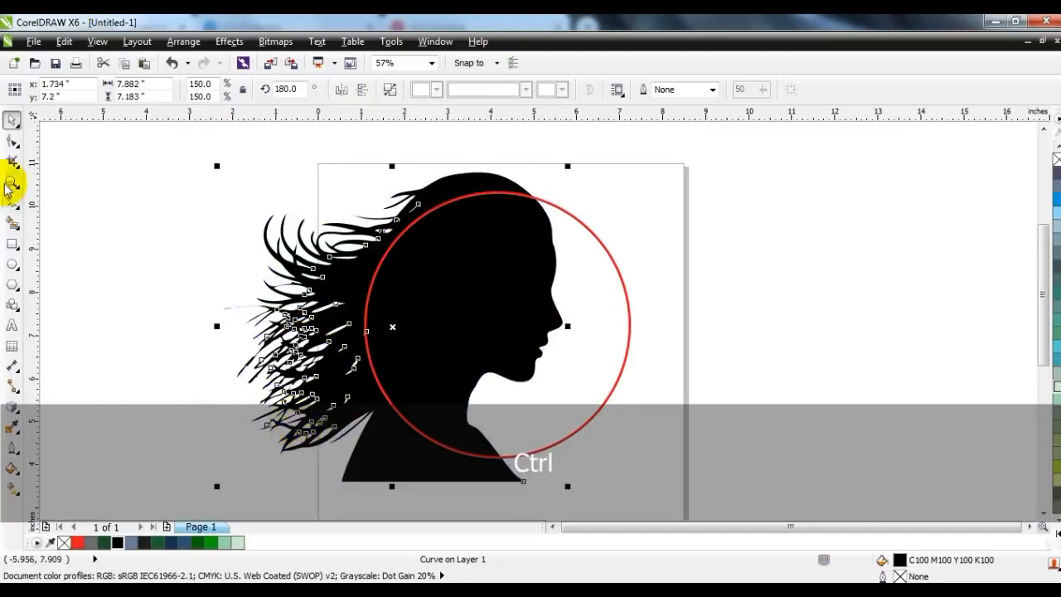
Step: Delete the surplus nodes along the front of the neck below the chin with the Shape tool
click(12, 141)
key(Delete)
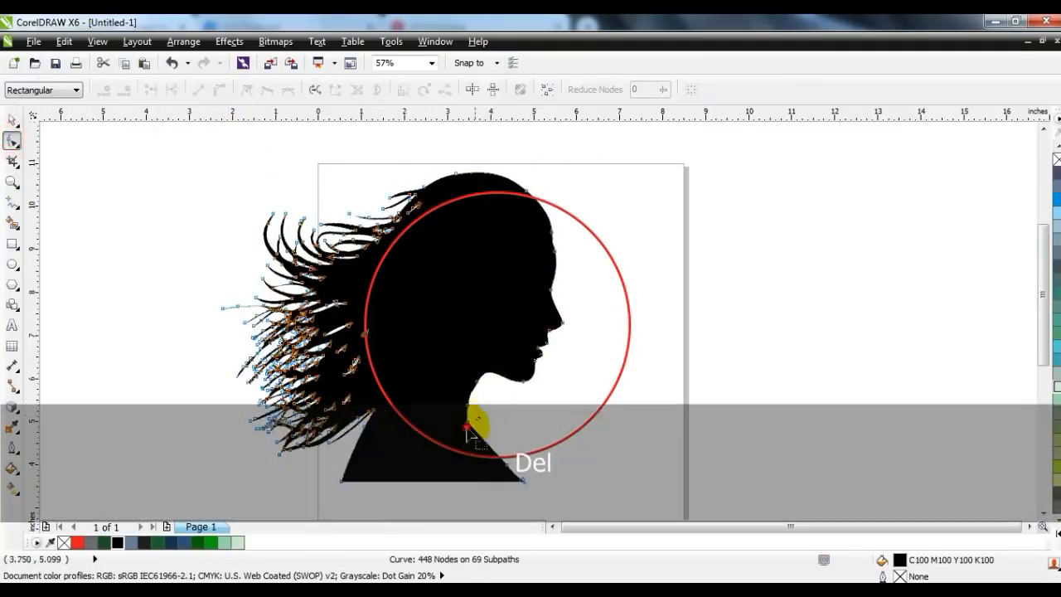
key(Delete)
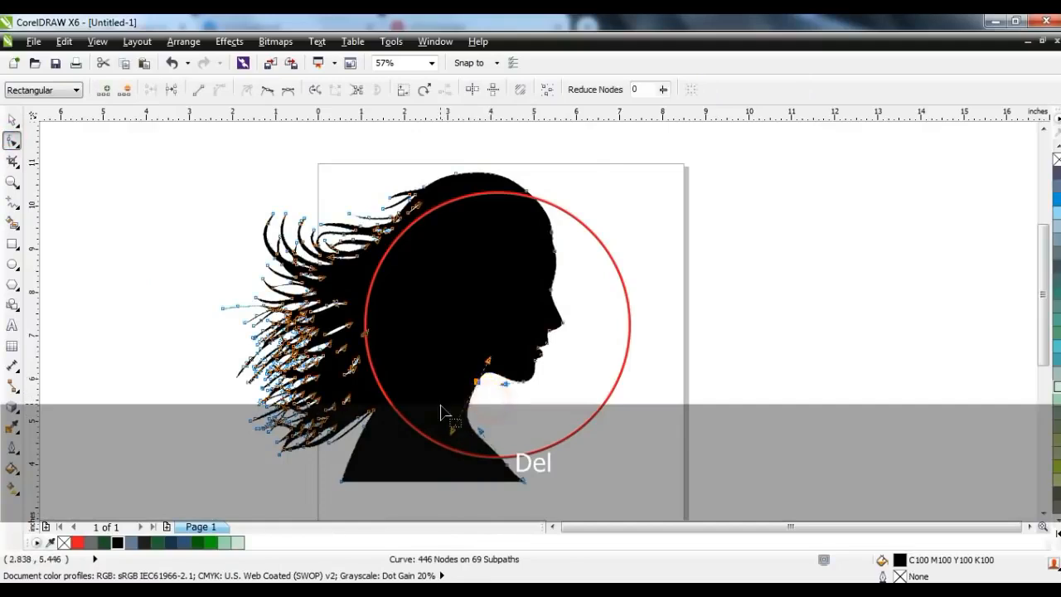
key(ctrl+z)
key(Escape)
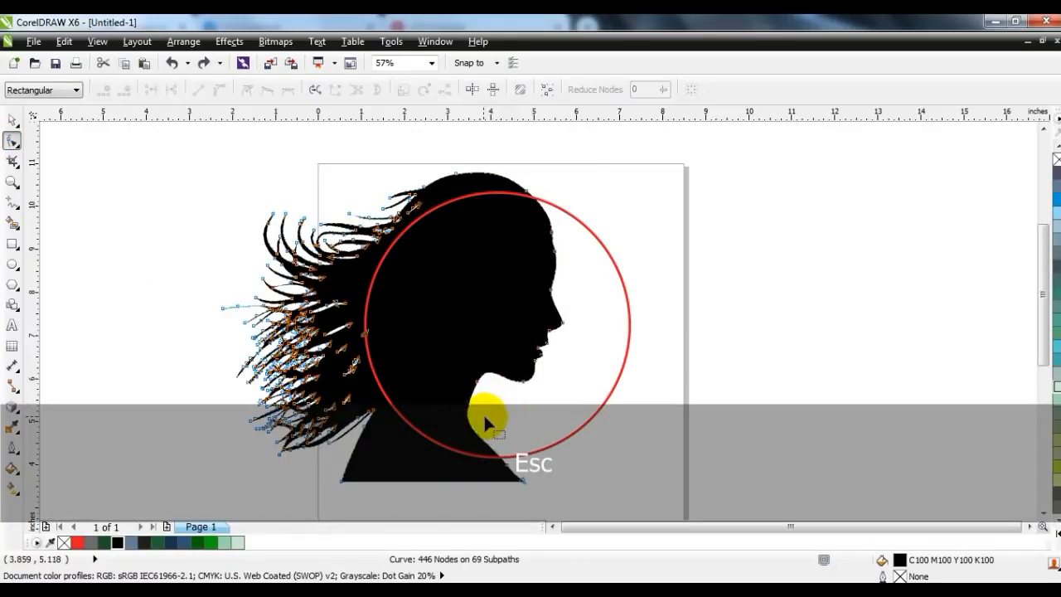
click(474, 381)
key(Delete)
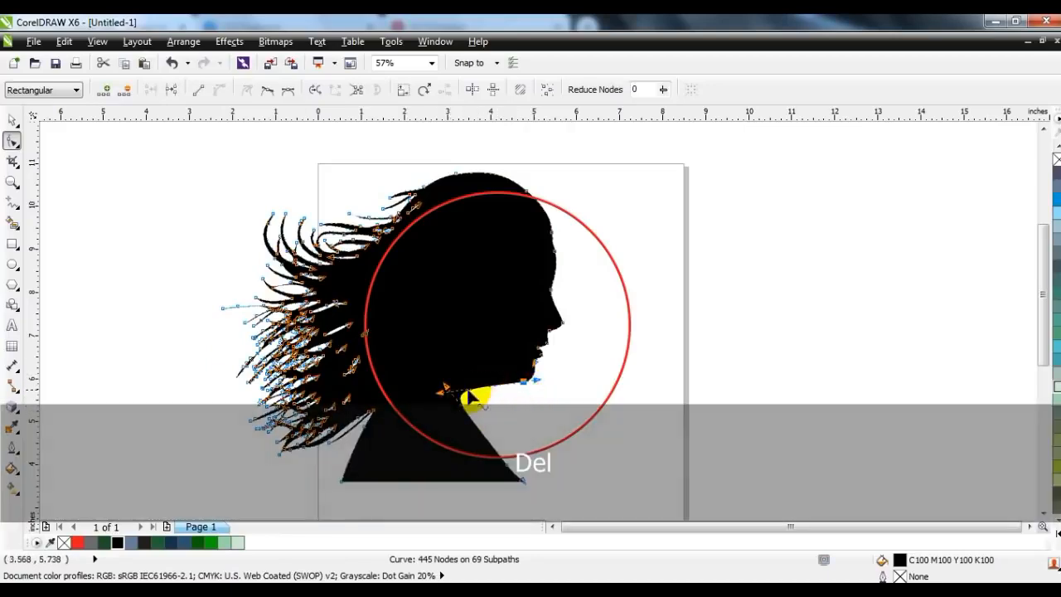
Step: Convert the neck segment to a curve and bend it into a smooth, rounded hollow from the chin to the shoulder
click(466, 410)
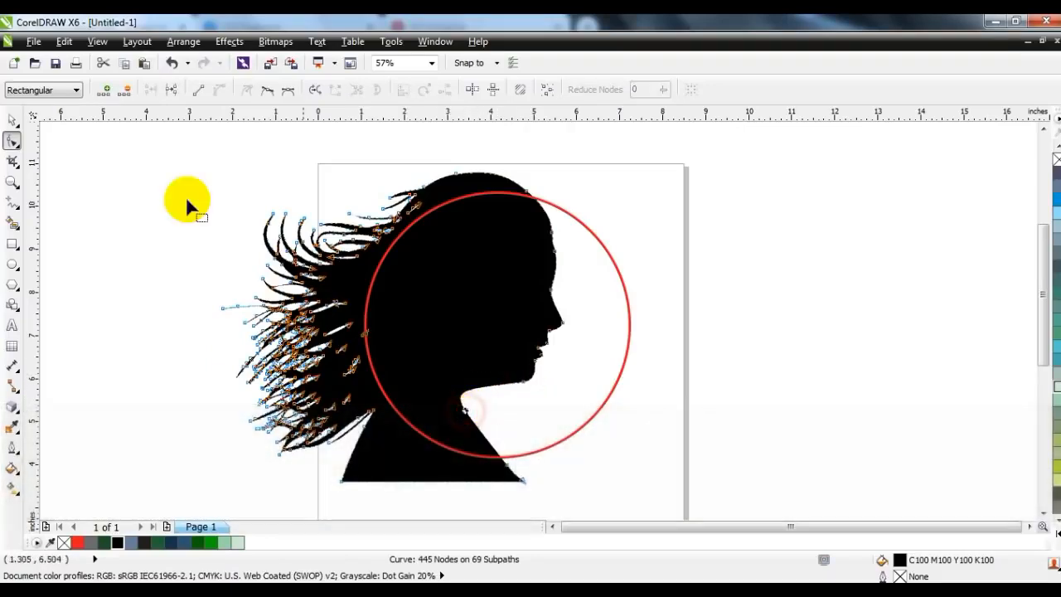
click(206, 92)
click(222, 89)
drag(517, 419, 490, 403)
drag(491, 403, 488, 398)
drag(516, 363, 450, 338)
click(481, 416)
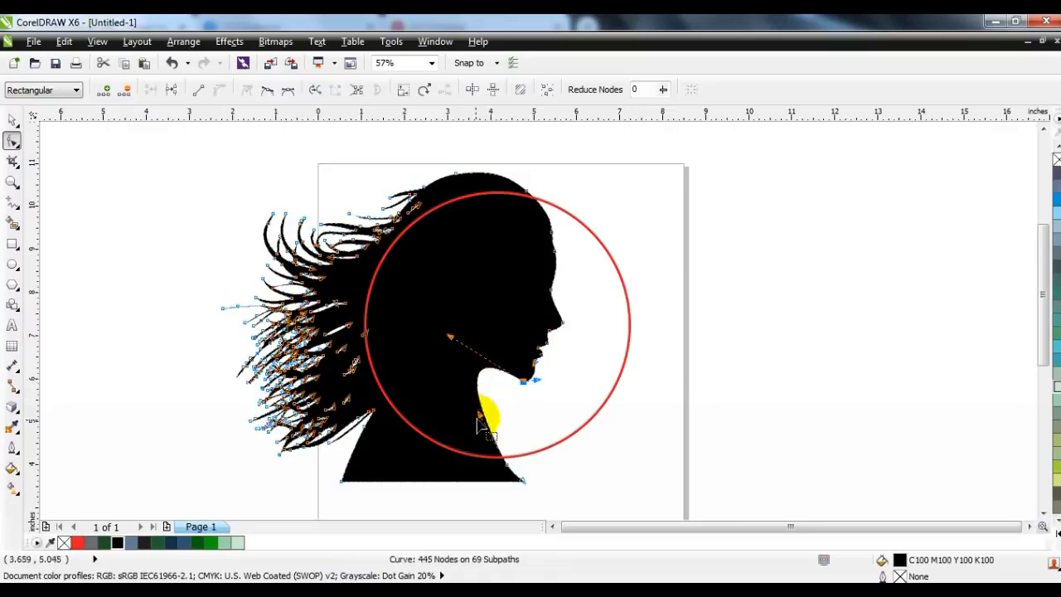
drag(448, 422, 428, 441)
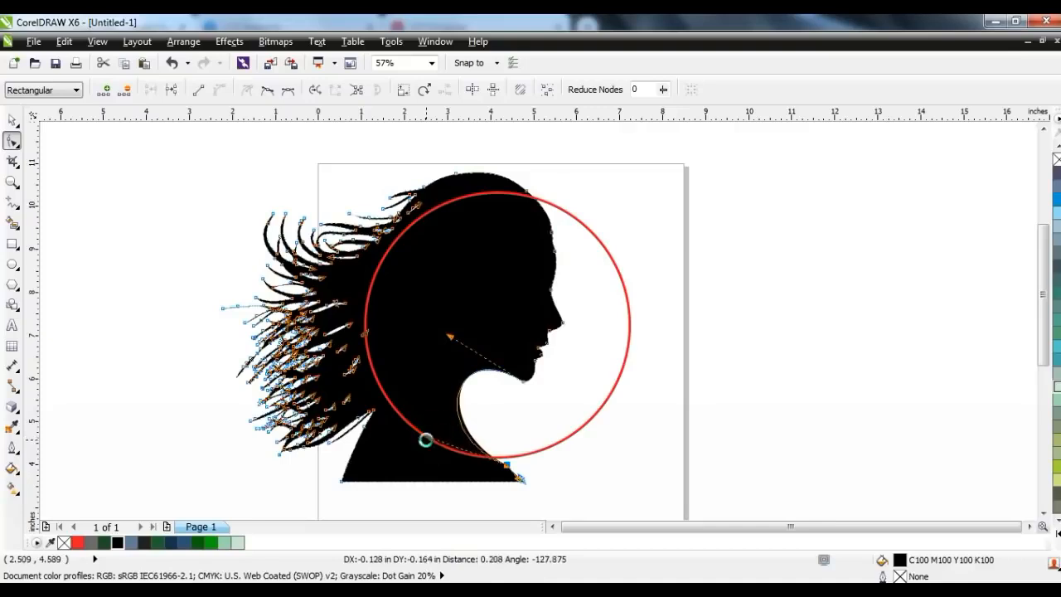
drag(447, 336, 446, 347)
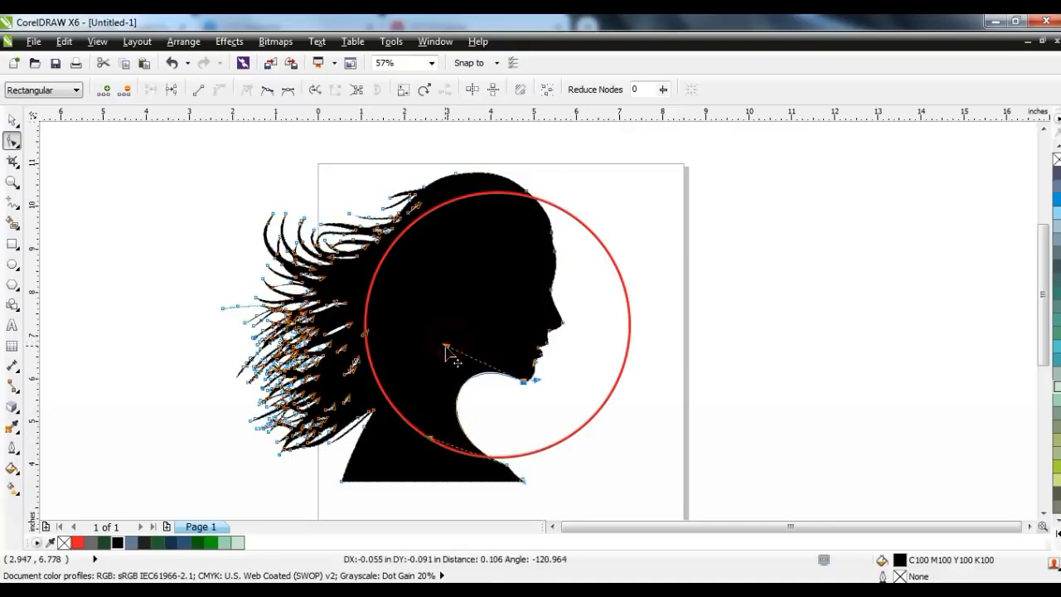
click(11, 120)
click(769, 301)
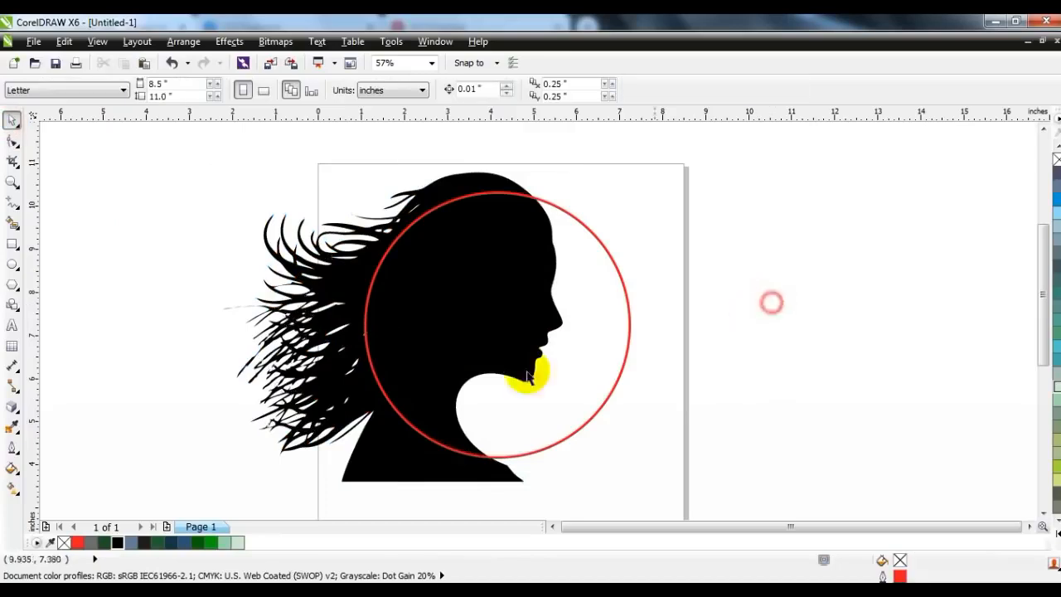
Step: Bring the silhouette to the front, trim the circle with it, and move the silhouette off the page to the right
click(331, 292)
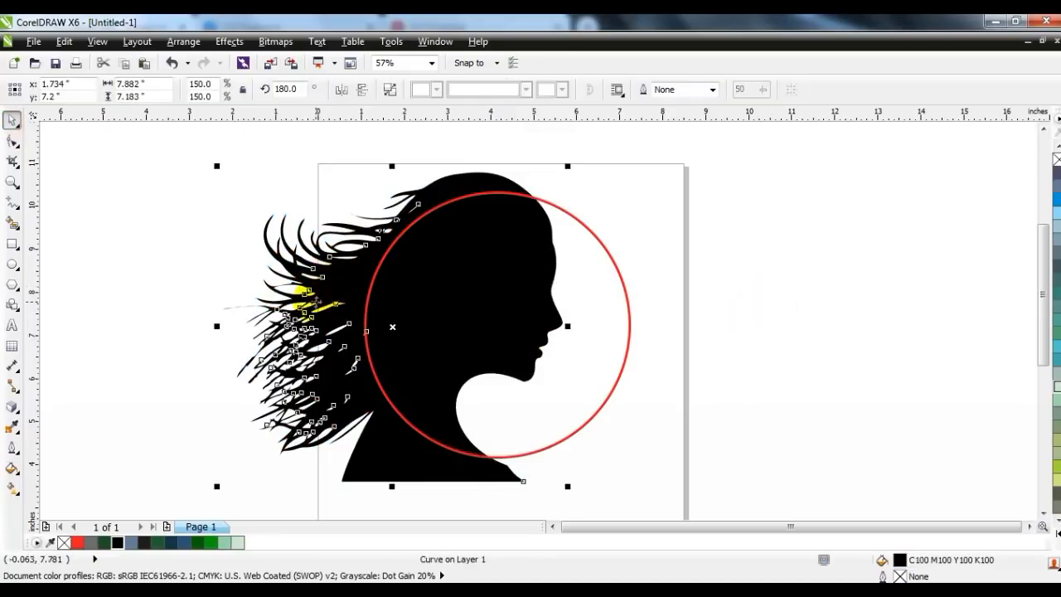
key(shift+Page_Up)
shift+click(586, 242)
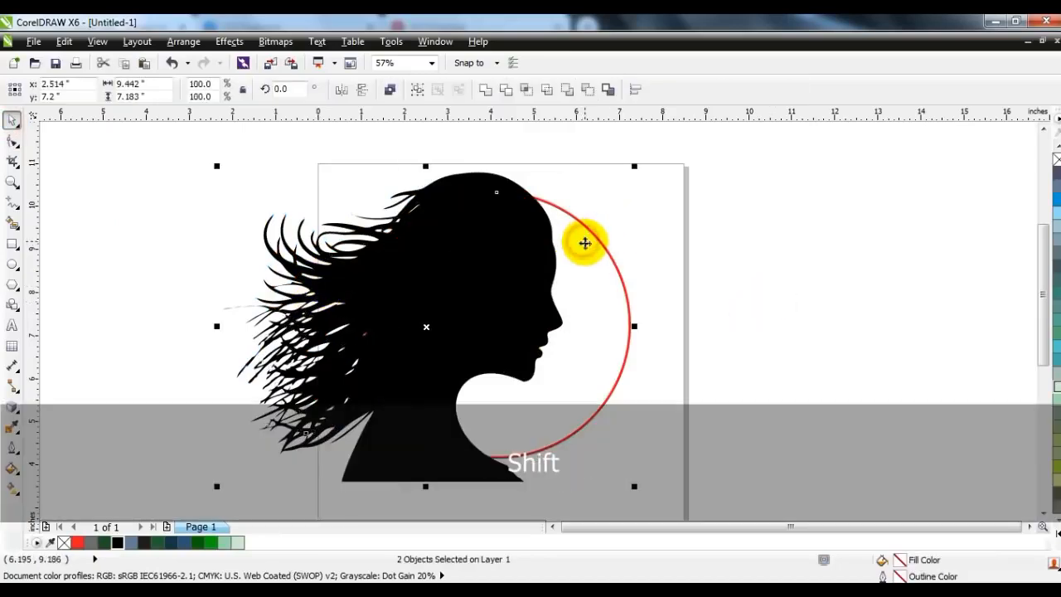
click(506, 89)
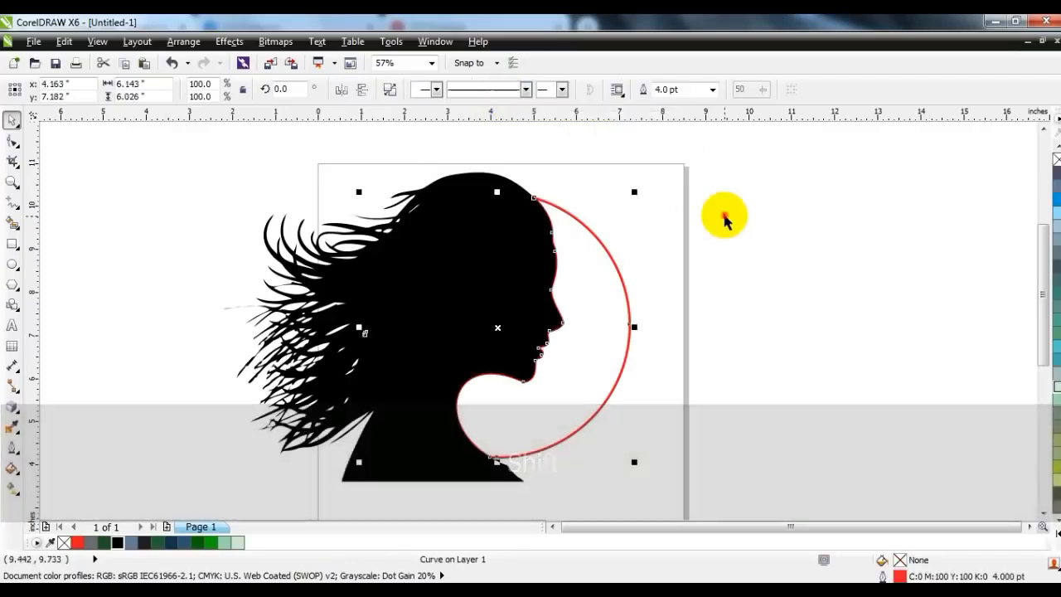
click(723, 218)
drag(425, 301, 869, 288)
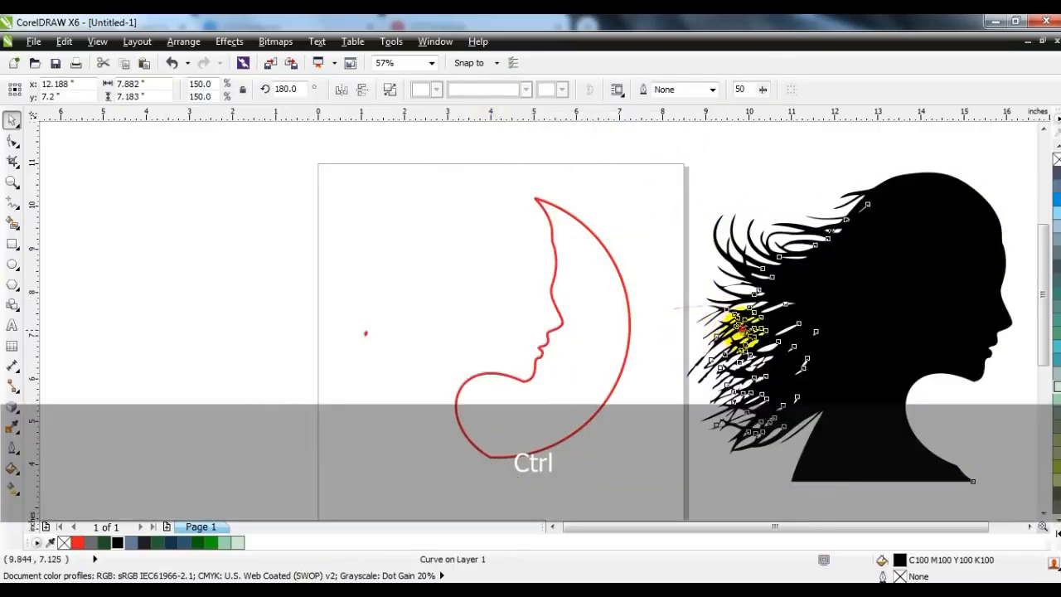
Step: Break the trimmed circle apart and delete the tiny stray fragment to the left of the crescent
click(559, 323)
click(568, 326)
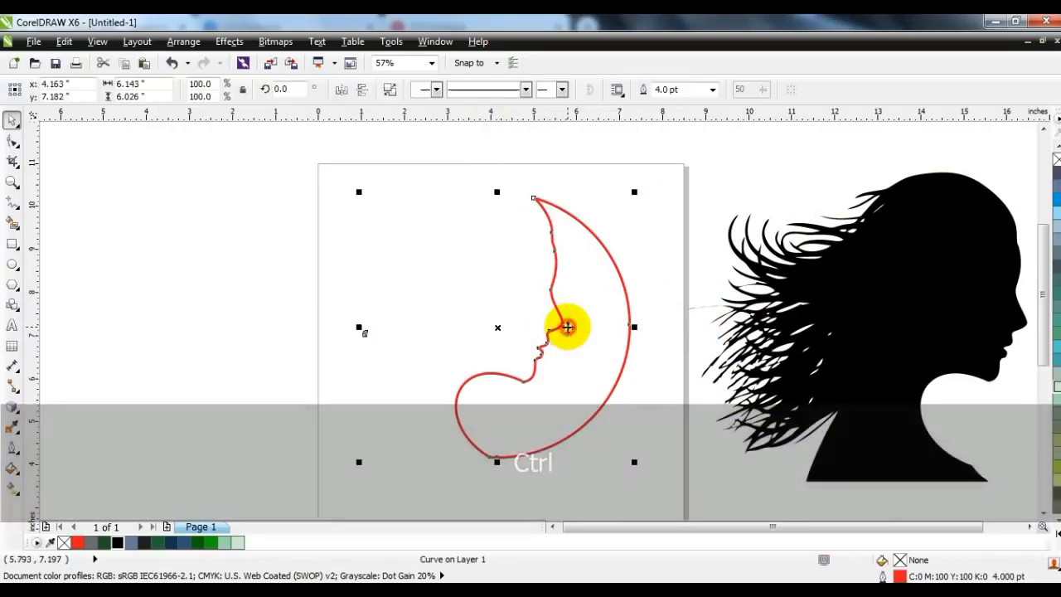
click(387, 93)
drag(423, 278, 332, 374)
key(Delete)
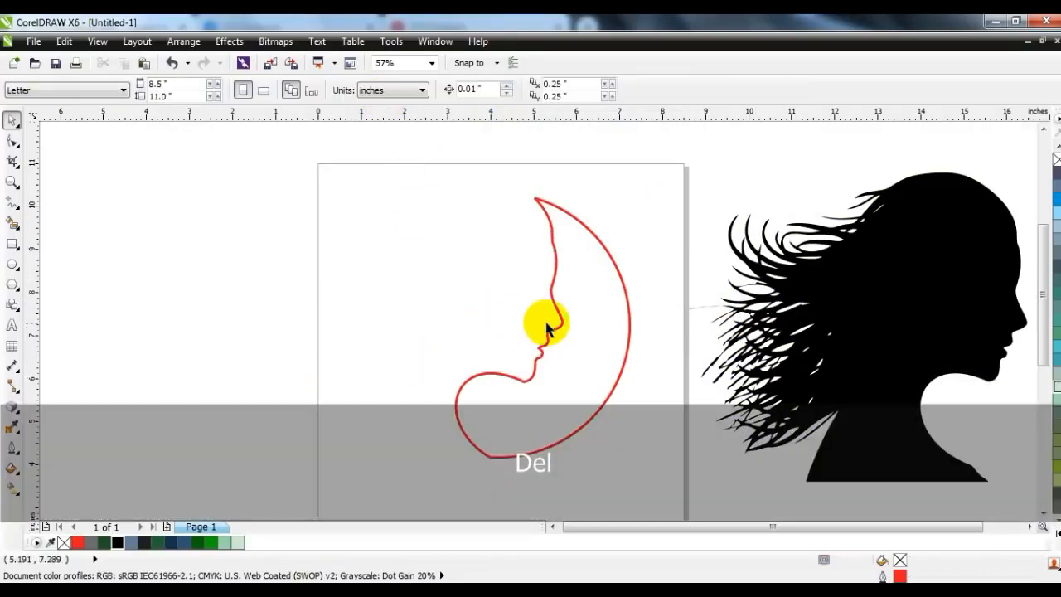
Step: Fill the crescent face shape with dark navy R24 G51 B74 and remove its outline
click(559, 328)
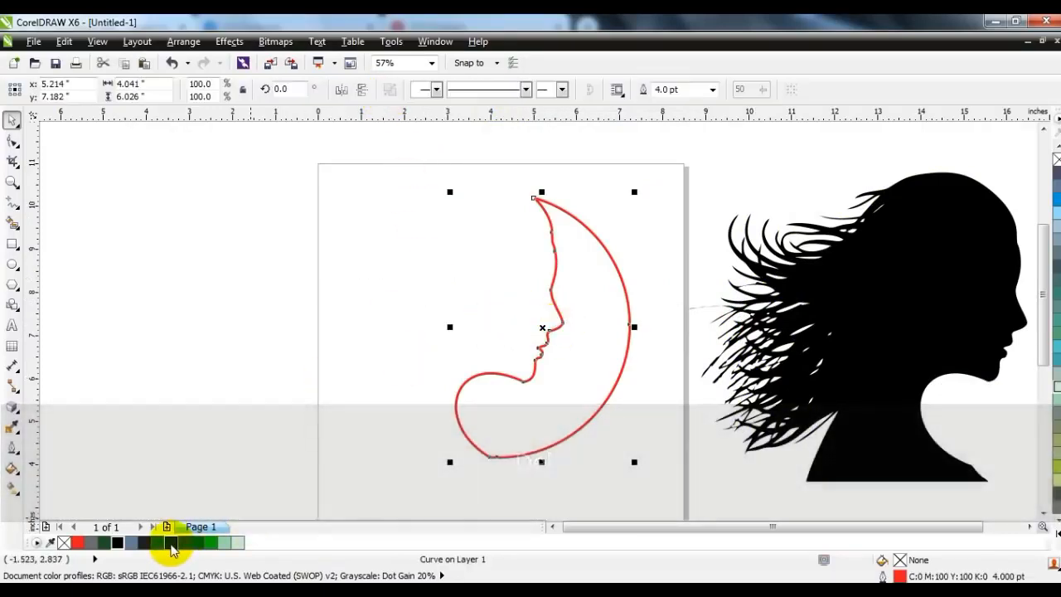
click(171, 542)
right_click(1058, 158)
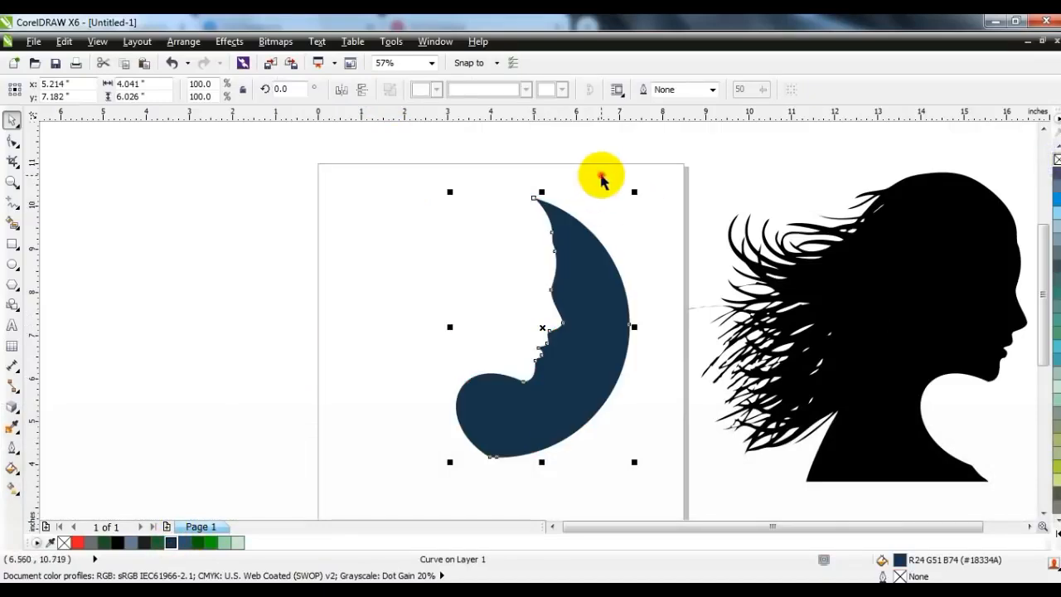
key(Escape)
click(604, 330)
click(258, 322)
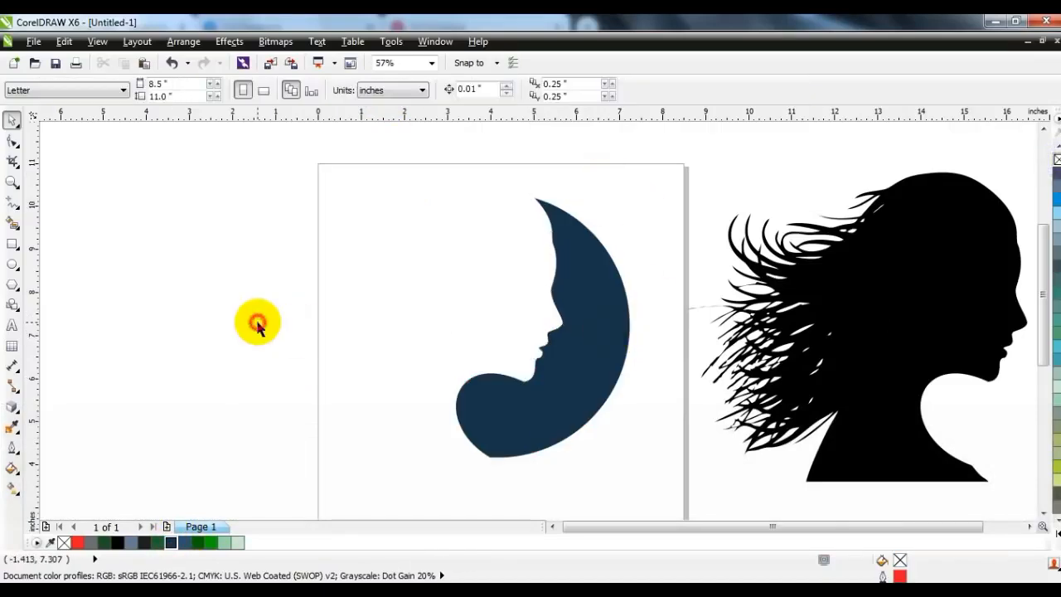
Step: Apply a linear gradient to the crescent from dark navy at the face to lighter blue at the outer edge
click(521, 413)
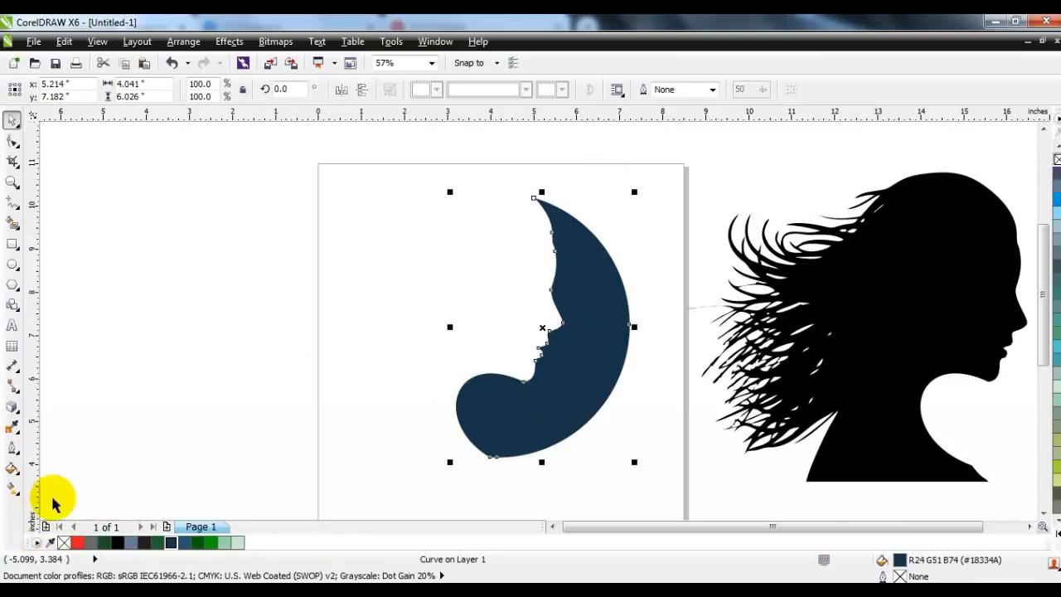
click(12, 489)
click(554, 429)
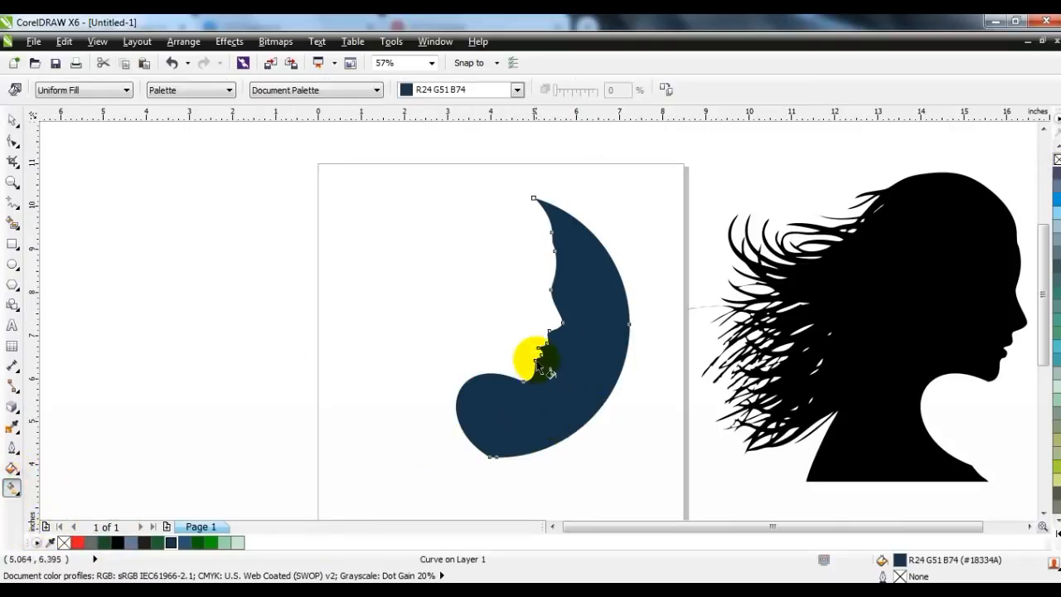
drag(606, 371, 604, 365)
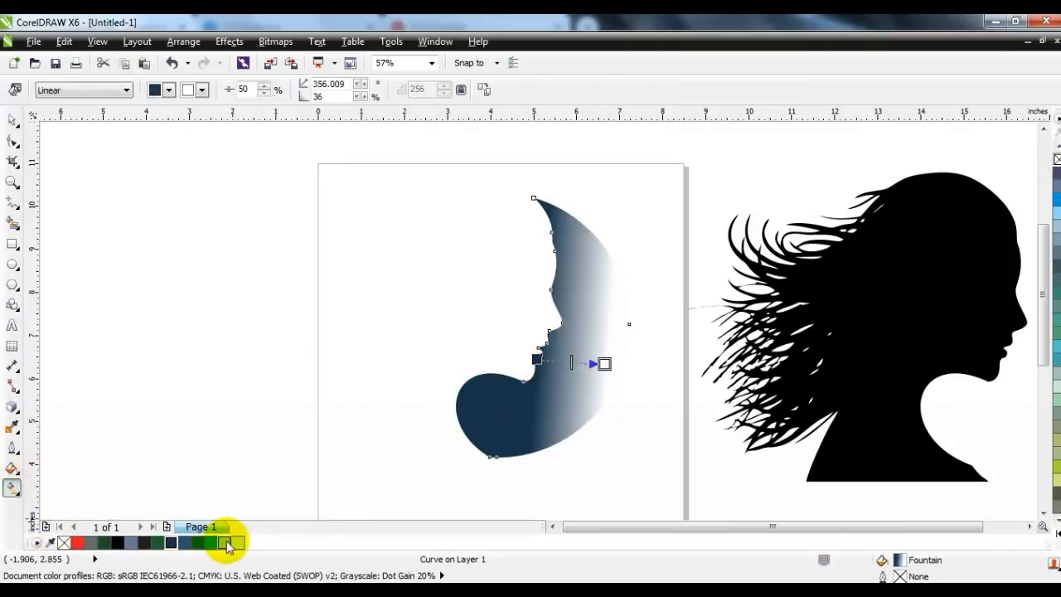
drag(604, 369, 604, 366)
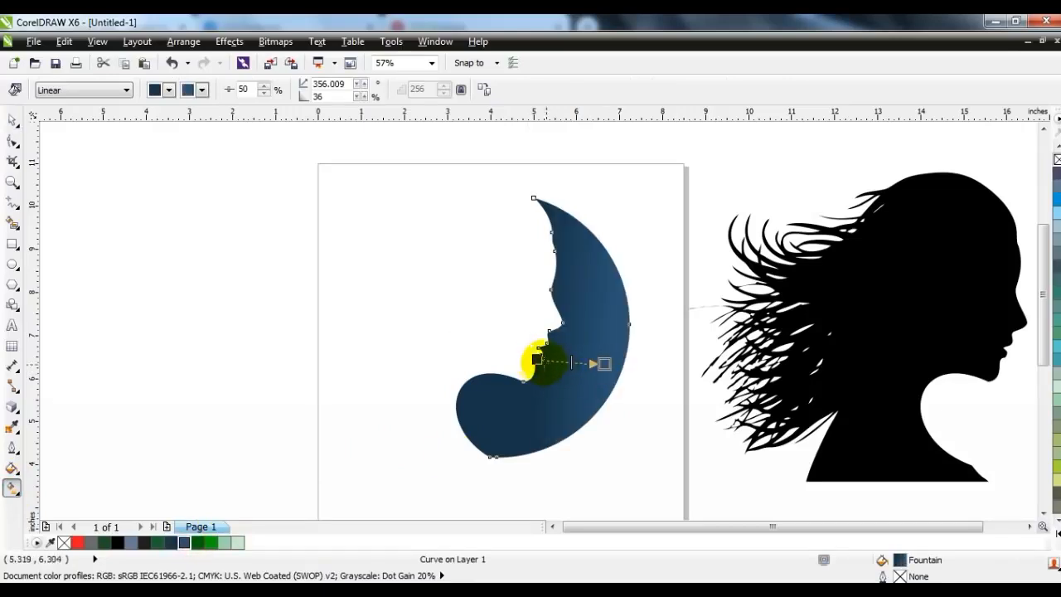
click(538, 360)
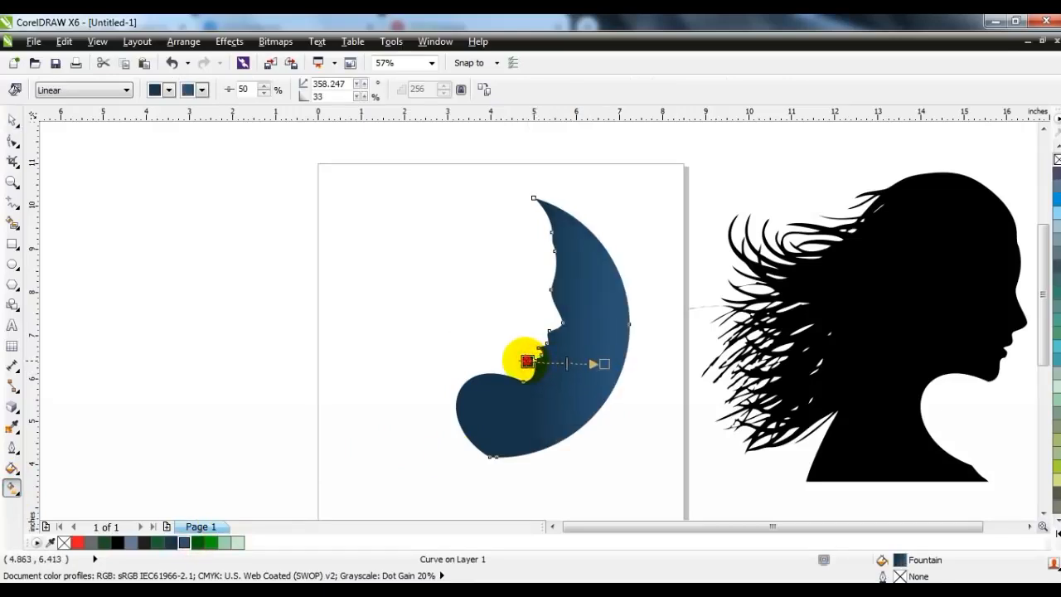
click(13, 121)
click(177, 348)
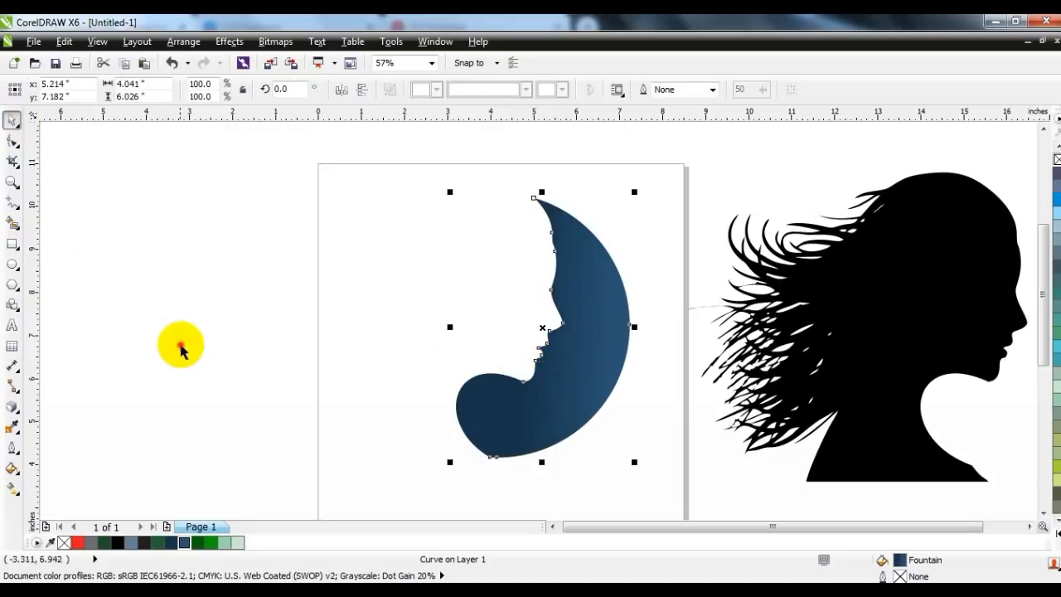
Step: Delete the black silhouette lying beside the page
click(586, 335)
ctrl+click(834, 305)
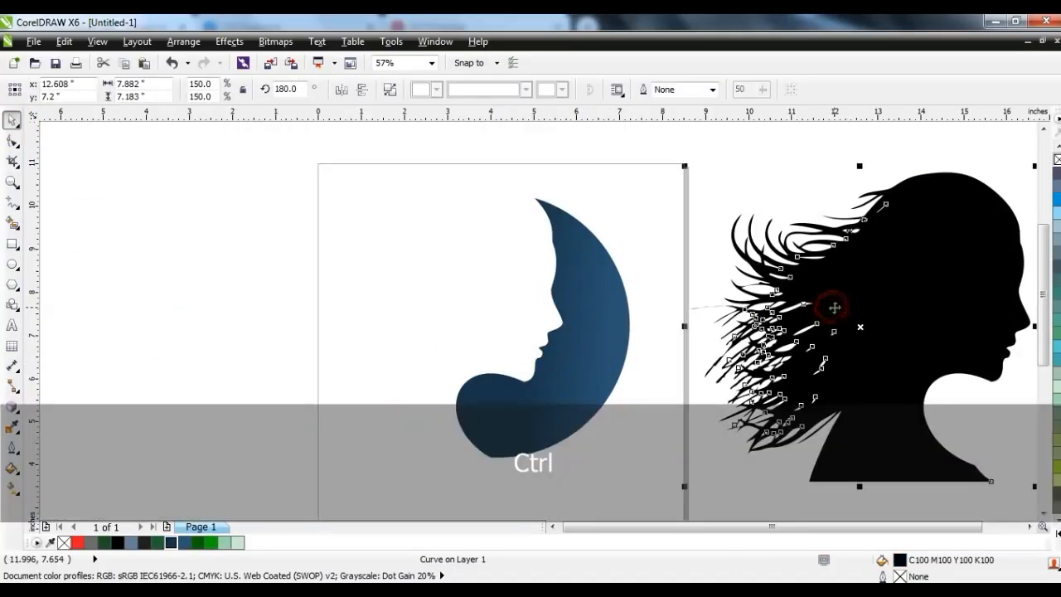
key(Delete)
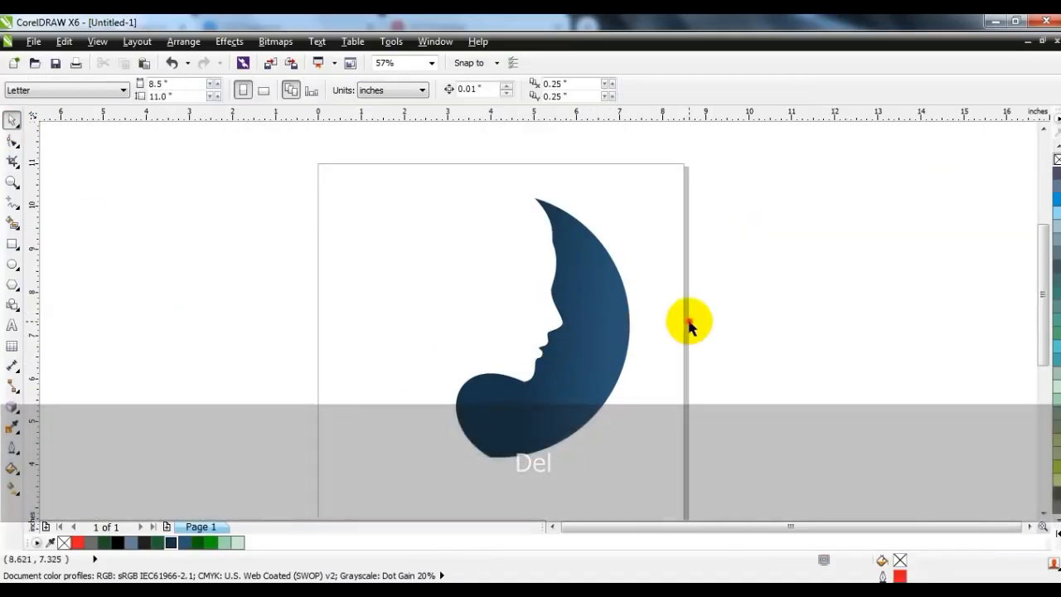
Step: Draw a circle, scale it to about 6.08 inches across and fit it to the crescent's curved outer edge
click(13, 263)
drag(346, 190, 483, 457)
click(10, 123)
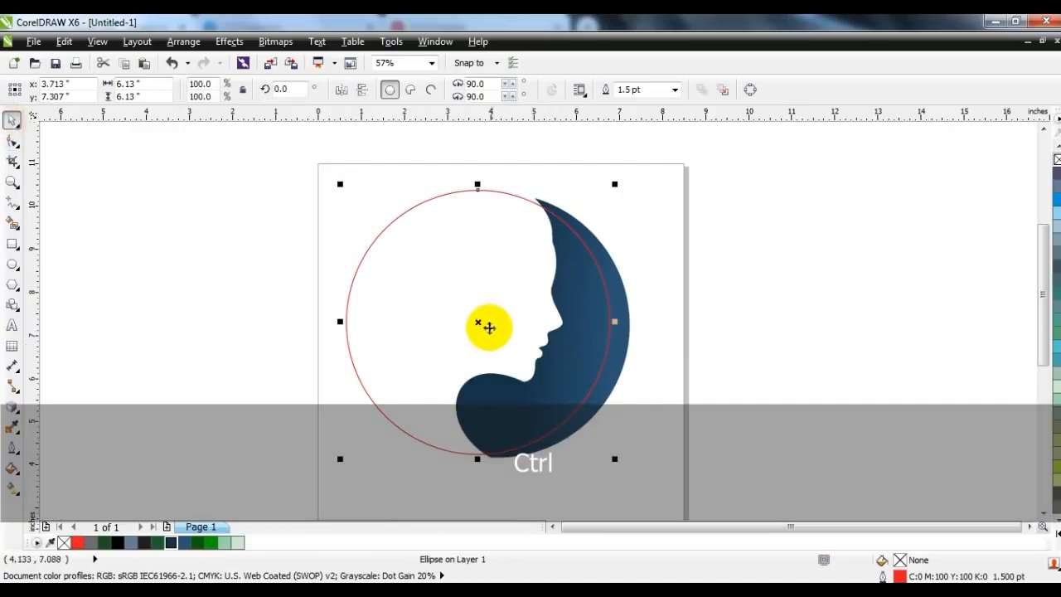
drag(481, 320, 496, 323)
drag(356, 185, 362, 184)
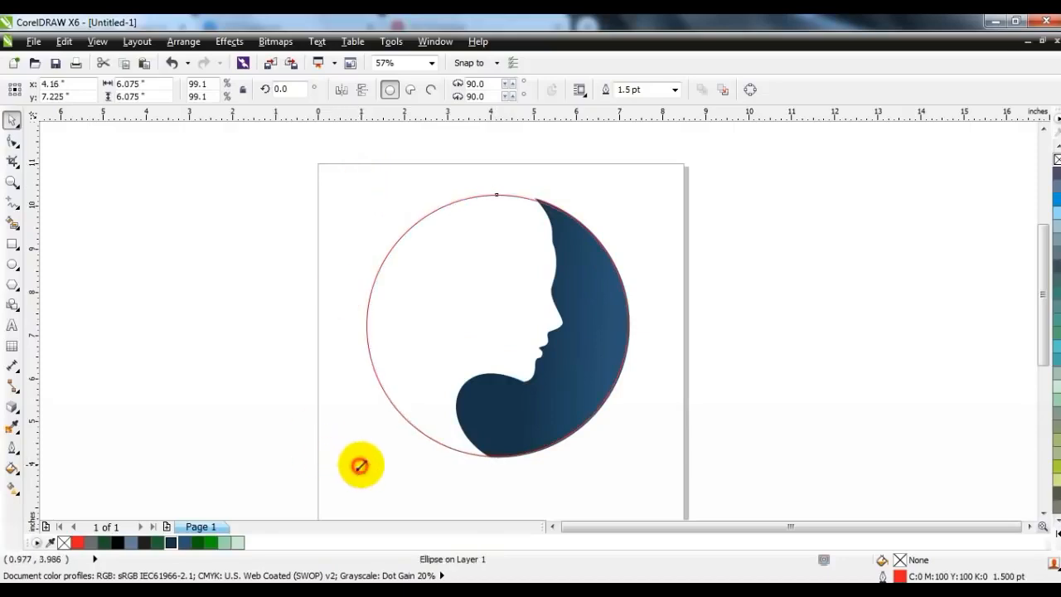
click(325, 484)
Step: Draw an open zigzag line of three segments from the crescent's bottom tip, via two points inside the circle, to its top tip
click(13, 202)
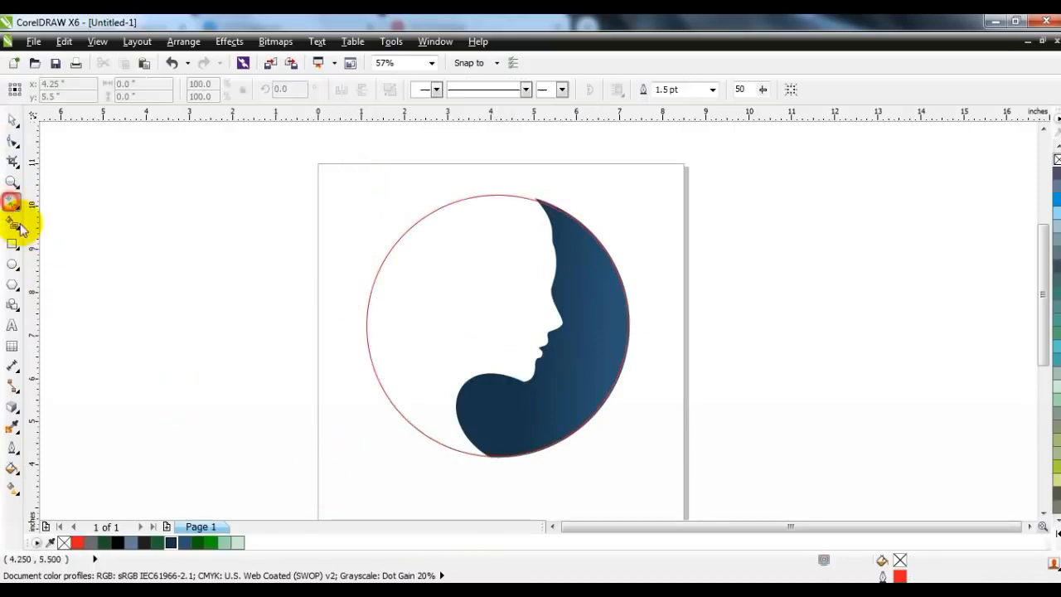
click(476, 459)
click(458, 285)
click(457, 286)
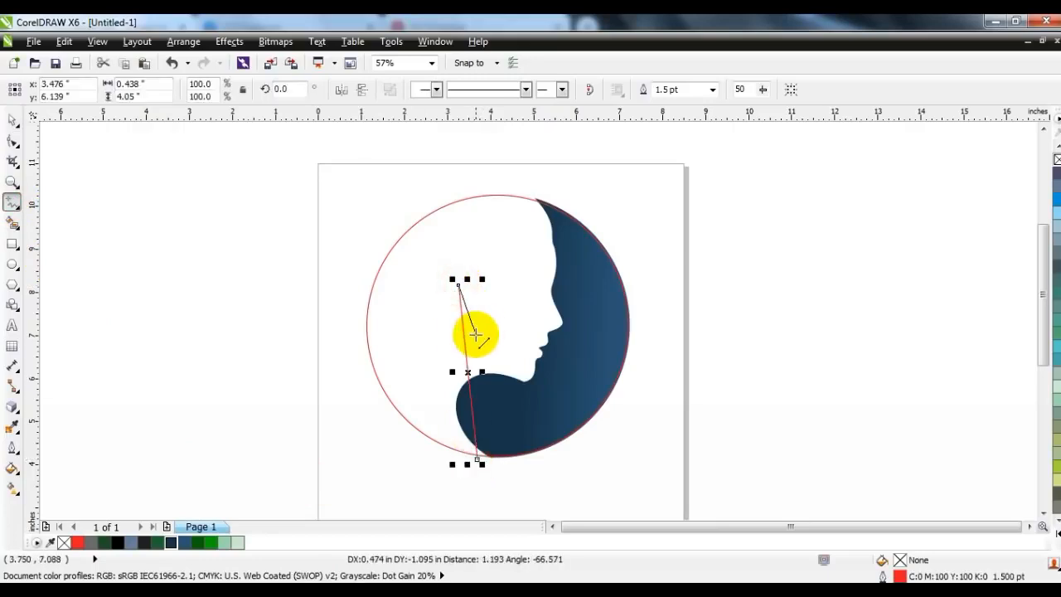
click(472, 338)
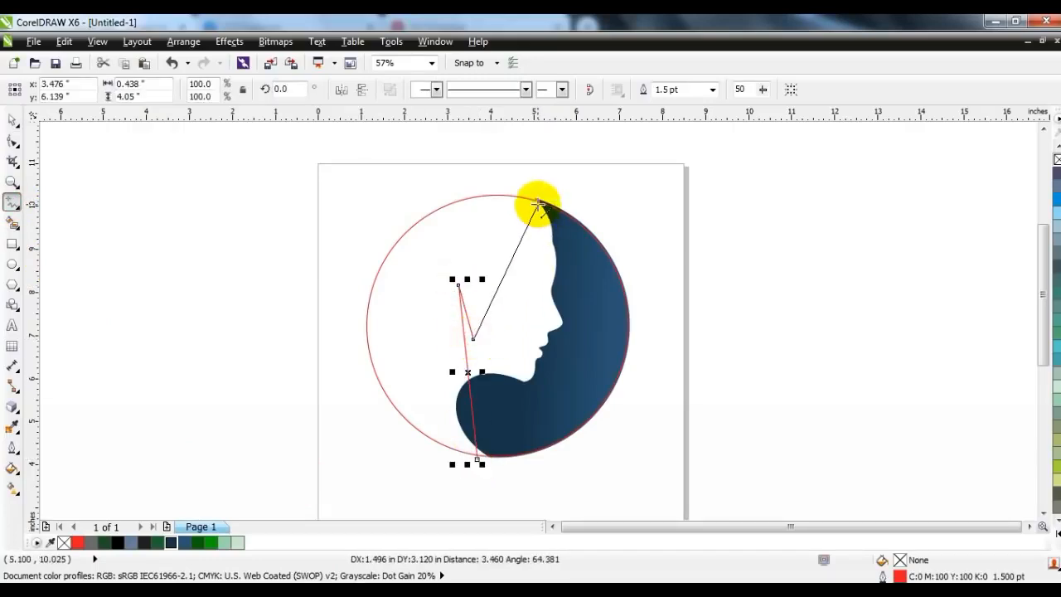
double_click(540, 196)
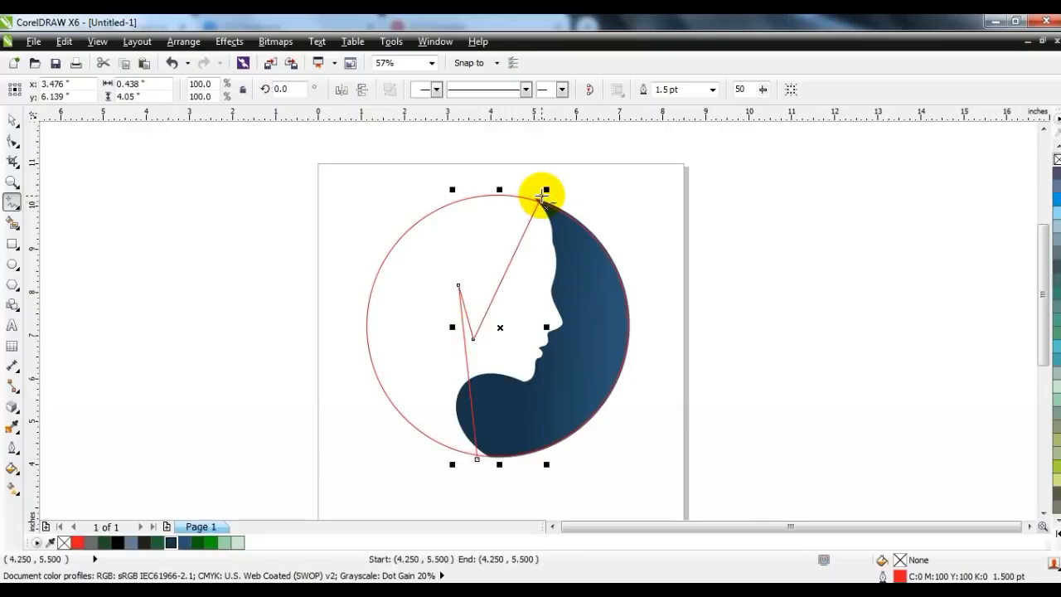
Step: Convert the zigzag line's segments to curves and bend the long lower segment and the short middle one into a pointed hair lock
click(13, 141)
drag(292, 158, 614, 458)
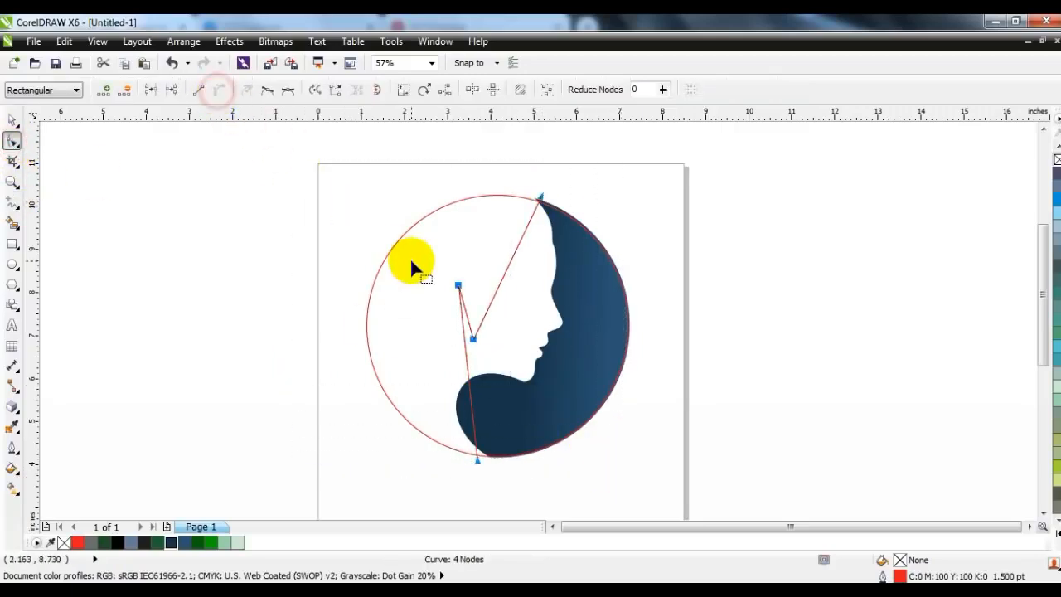
drag(469, 382, 434, 377)
drag(478, 459, 493, 469)
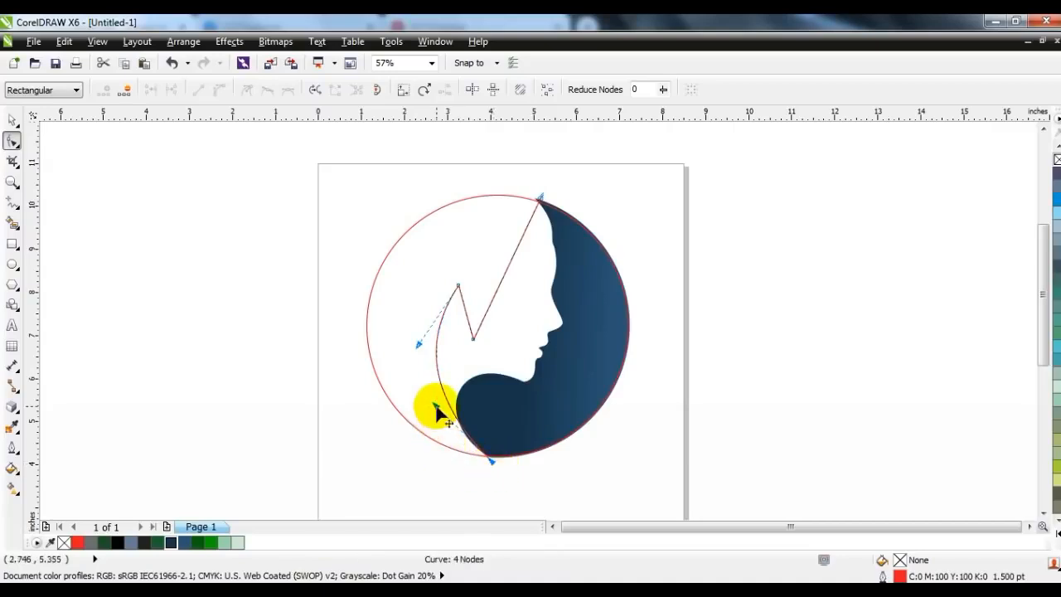
drag(422, 424, 418, 423)
drag(417, 342, 463, 341)
mouse_move(453, 304)
mouse_down()
mouse_move(467, 349)
mouse_move(452, 330)
mouse_up()
drag(493, 336, 448, 367)
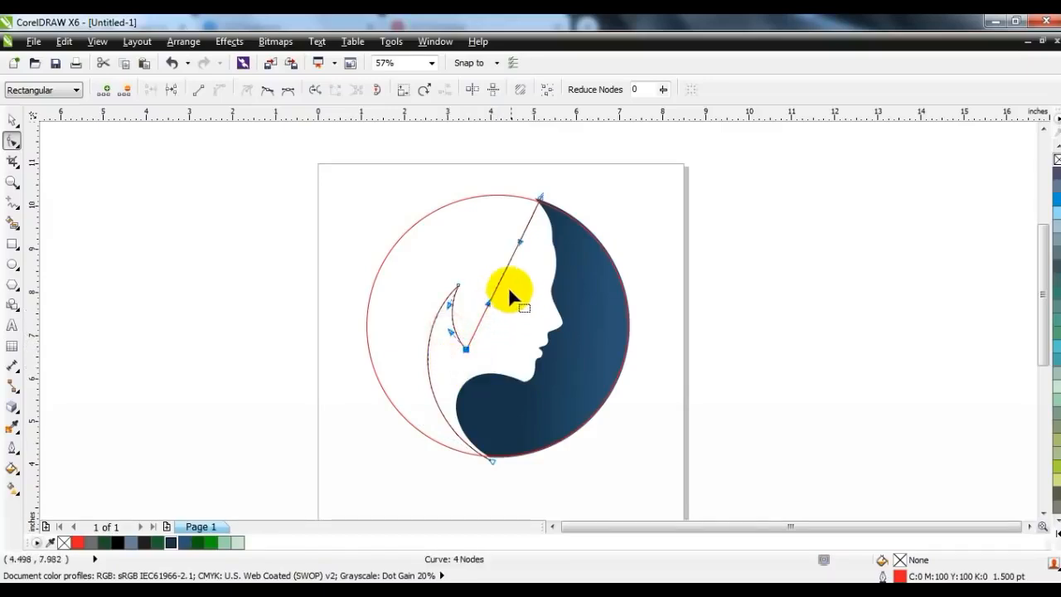
Step: Bend the hair line's upper segment into an S-curve and extend its end slightly beyond the circle at the crescent's top tip
drag(520, 241, 588, 262)
drag(489, 303, 455, 261)
drag(588, 260, 566, 297)
drag(542, 198, 539, 193)
drag(564, 298, 566, 309)
click(10, 123)
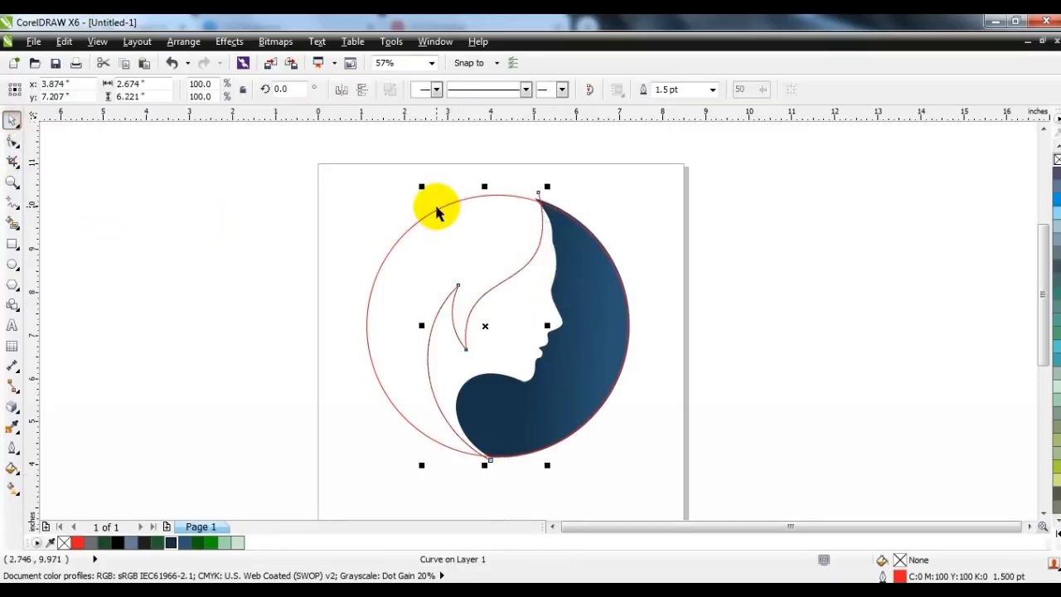
Step: Trim the circle with the hair curve and delete the curve
shift+click(440, 207)
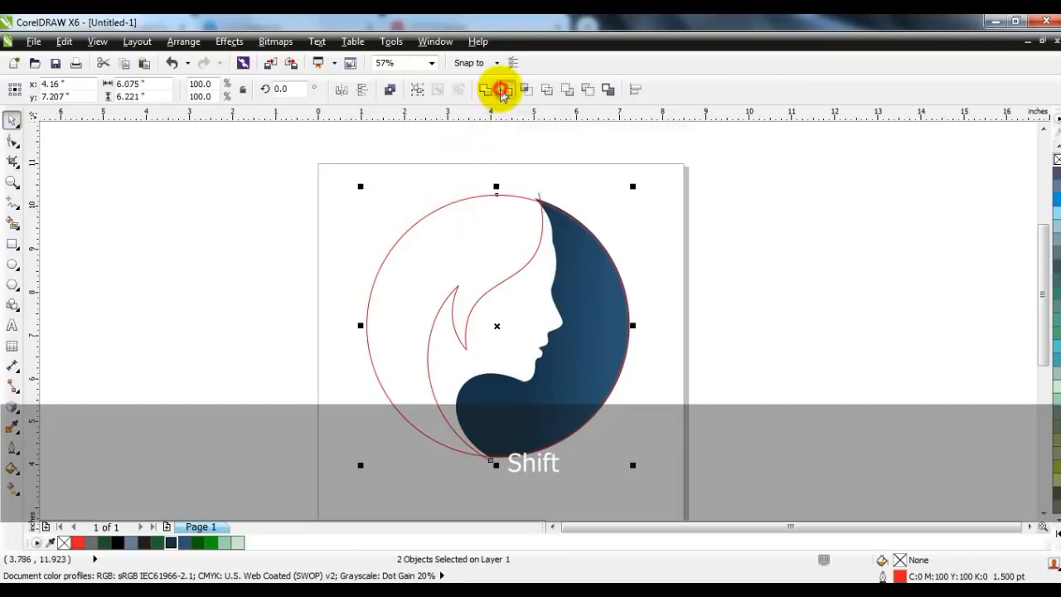
click(501, 90)
click(476, 141)
click(540, 197)
key(Delete)
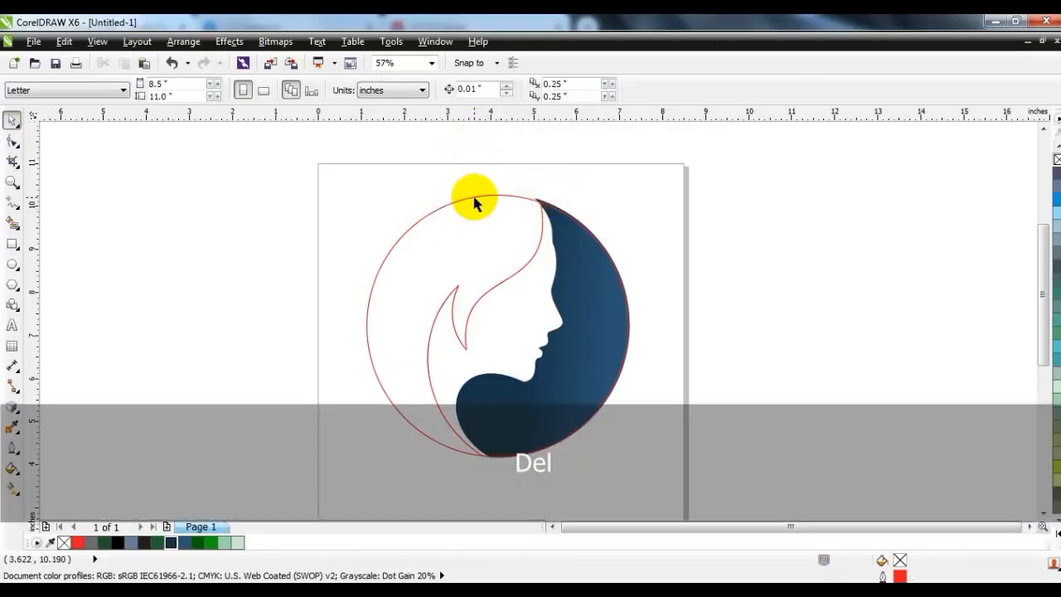
Step: Break the trimmed circle apart, delete the part covering the face and crescent, and enlarge the remaining hair shape to 101.2%
click(475, 197)
click(573, 171)
click(567, 219)
key(Delete)
click(500, 276)
drag(355, 190, 354, 184)
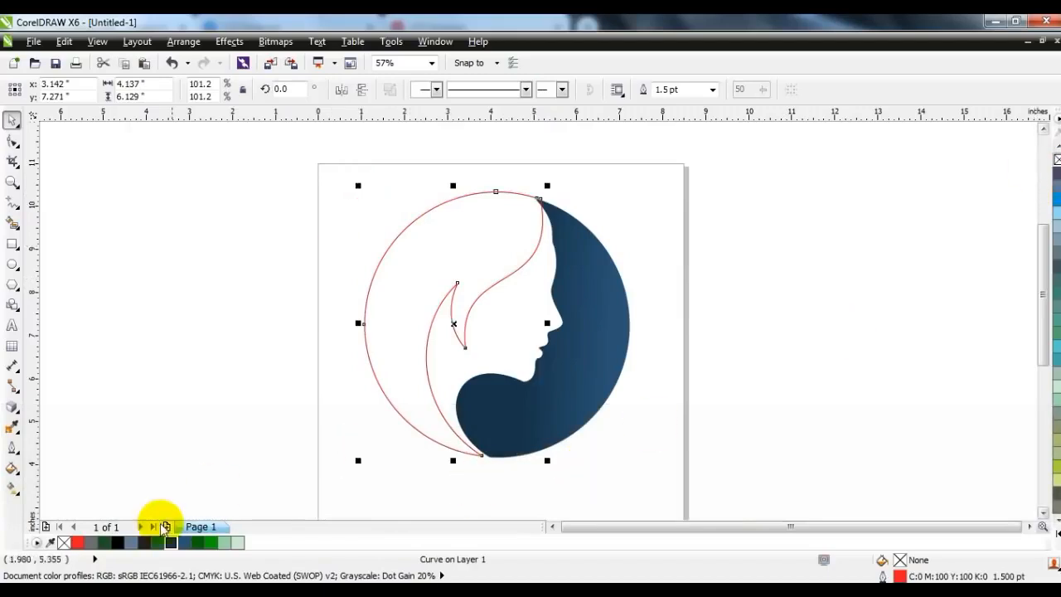
Step: Fill the hair shape with dark green R8 G97 B8 and remove its outline
click(198, 542)
right_click(1056, 160)
click(801, 261)
click(398, 261)
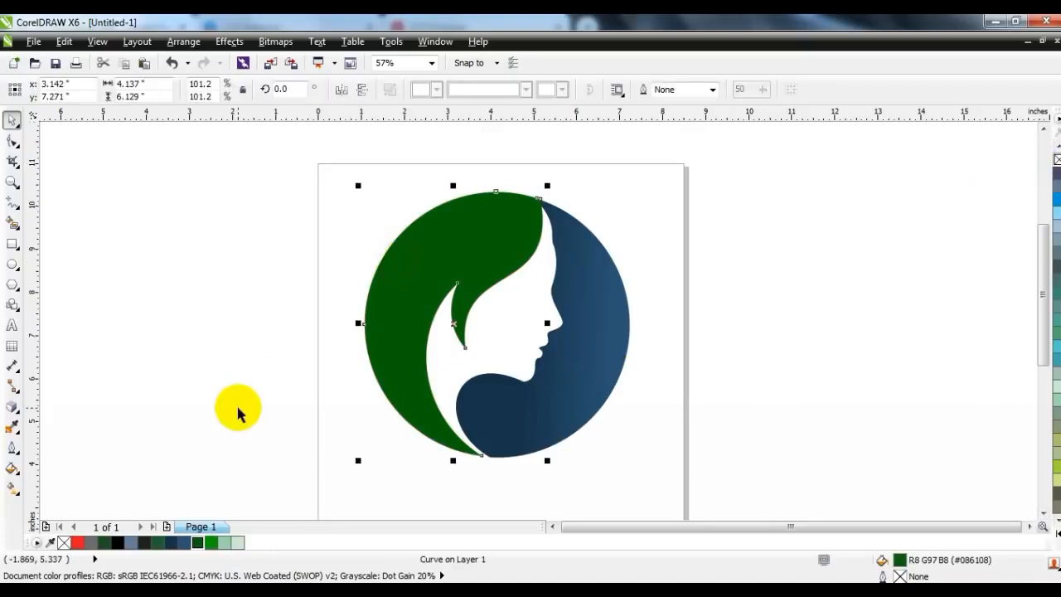
Step: Draw a straight line from the hair's top tip to its bottom tip and convert it to a curve
click(13, 205)
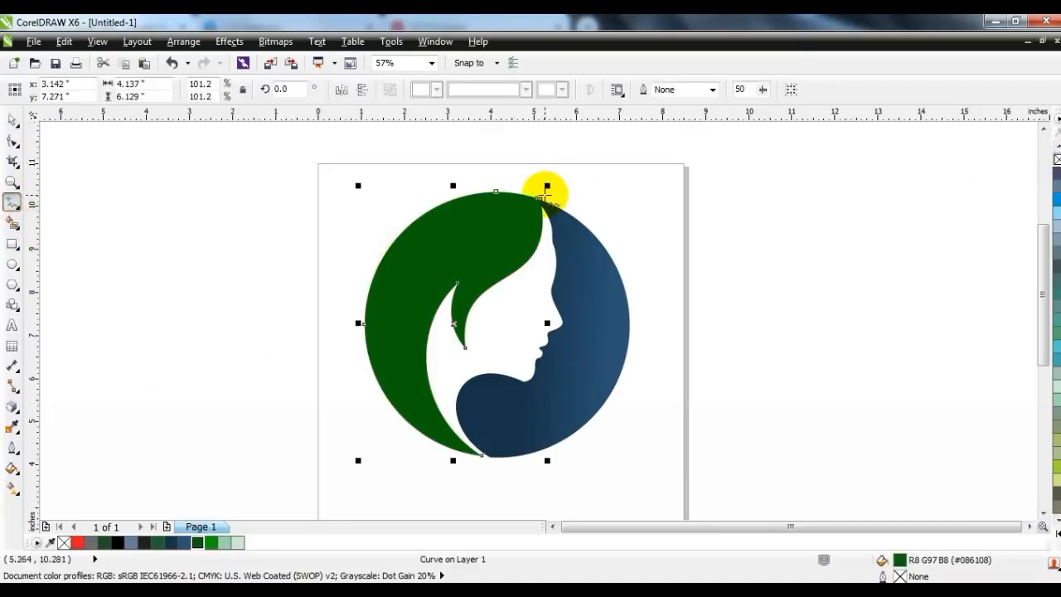
click(545, 194)
click(481, 457)
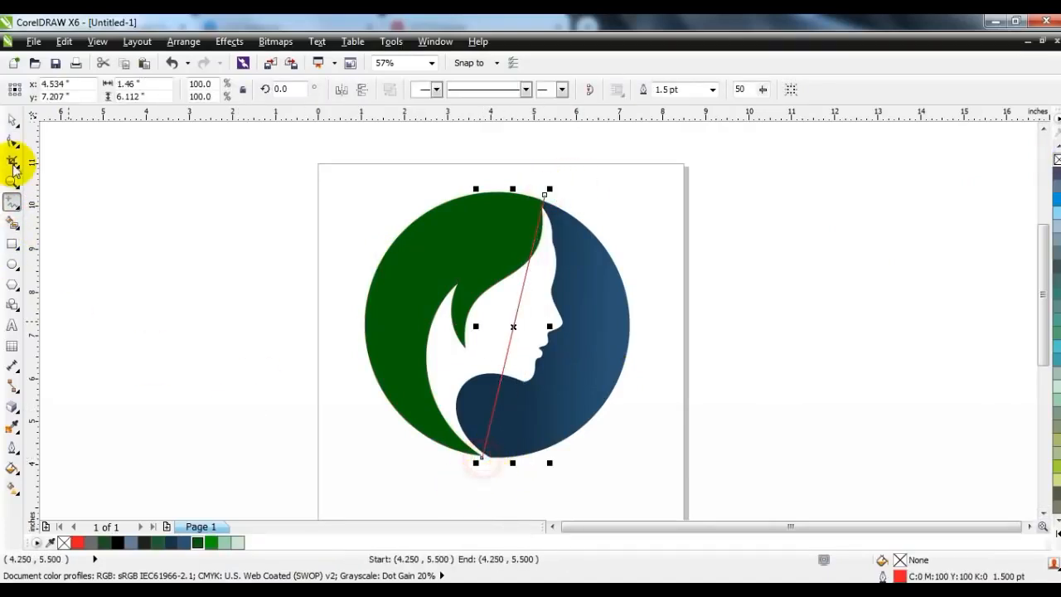
click(12, 142)
drag(322, 155, 614, 464)
Step: Bend the line into an arc running through the green hair shape, splitting it into an inner and an outer band
click(511, 196)
click(524, 286)
drag(505, 367, 368, 365)
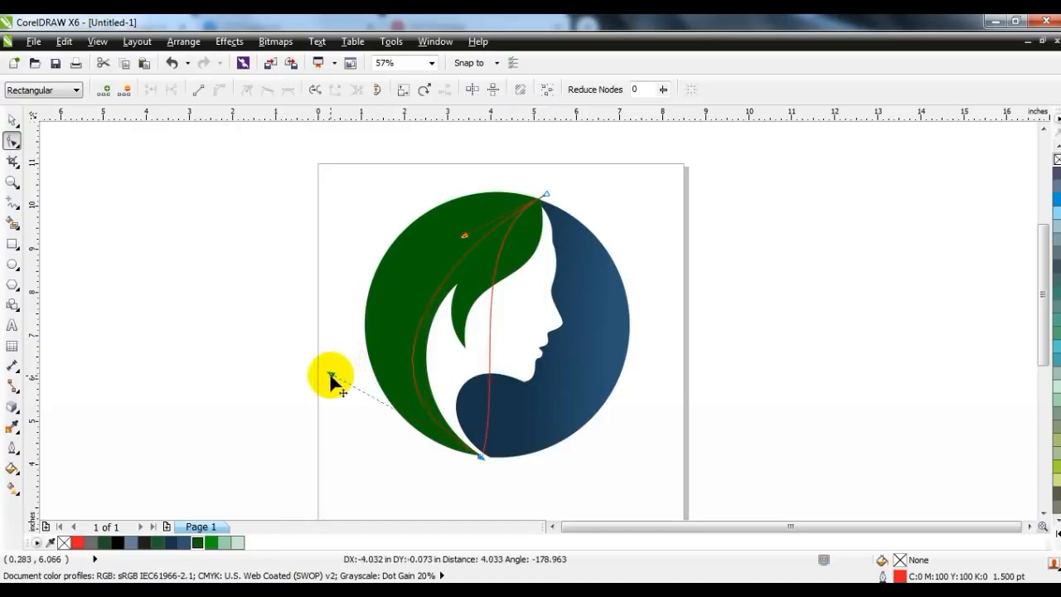
drag(433, 208, 424, 191)
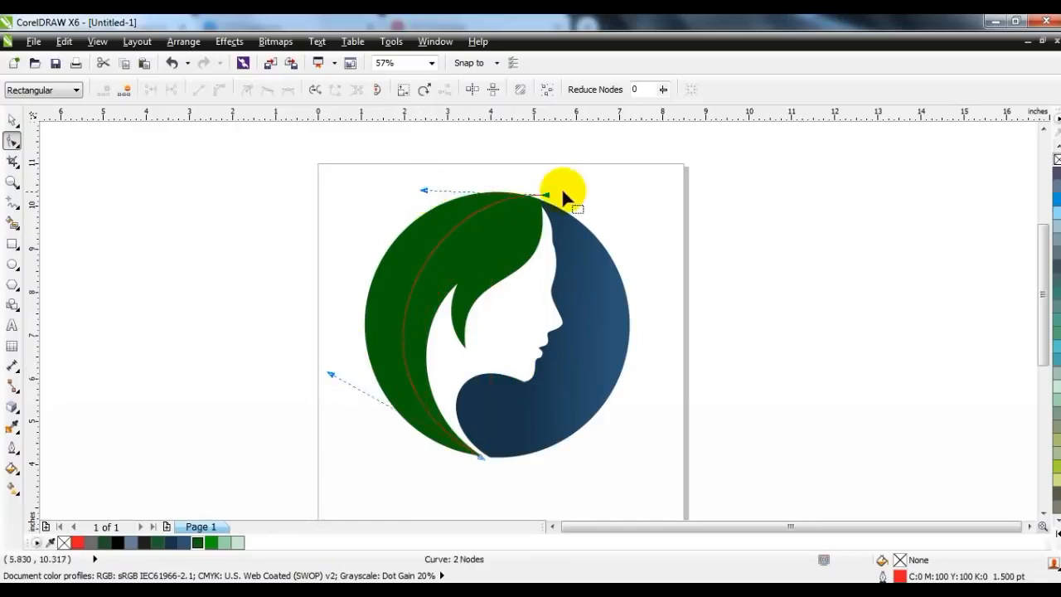
drag(548, 197, 550, 201)
click(420, 209)
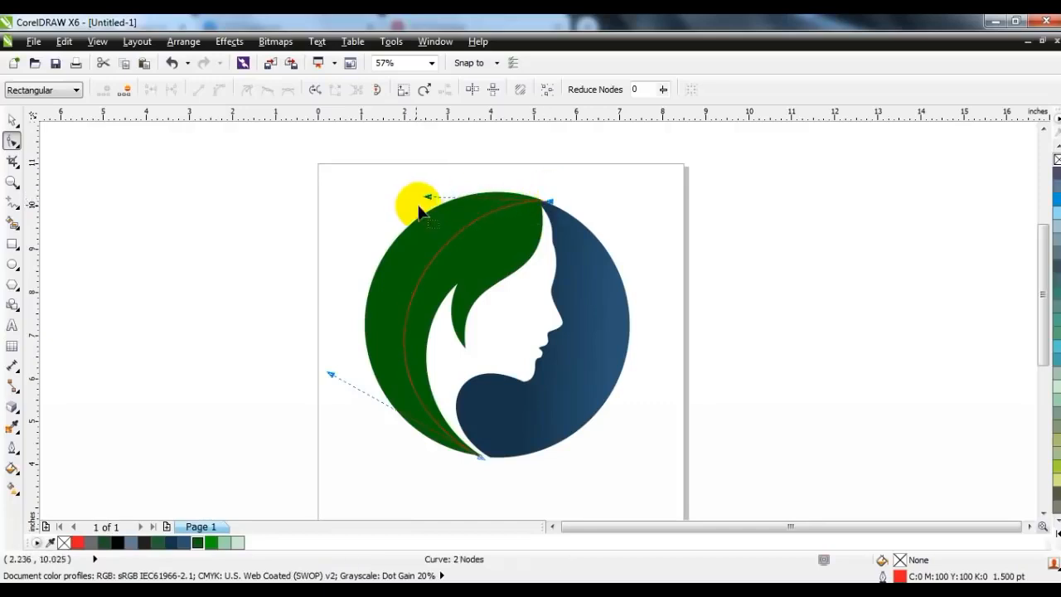
drag(429, 202, 425, 195)
Step: Color the dividing arc black and create a separate shape from the inner hair area with Smart Fill
click(13, 120)
right_click(117, 542)
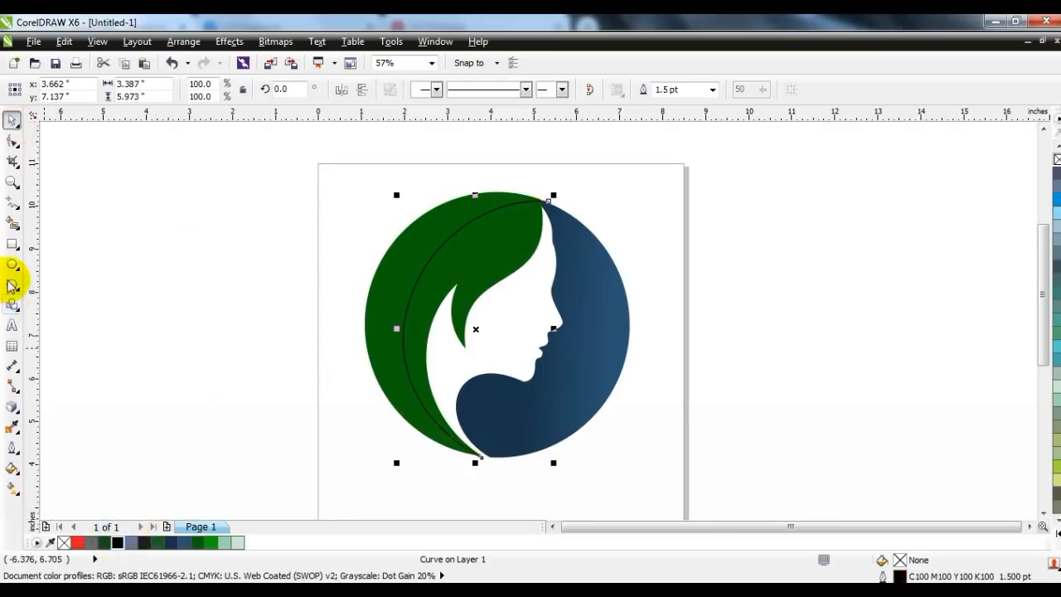
click(12, 222)
click(497, 246)
click(14, 123)
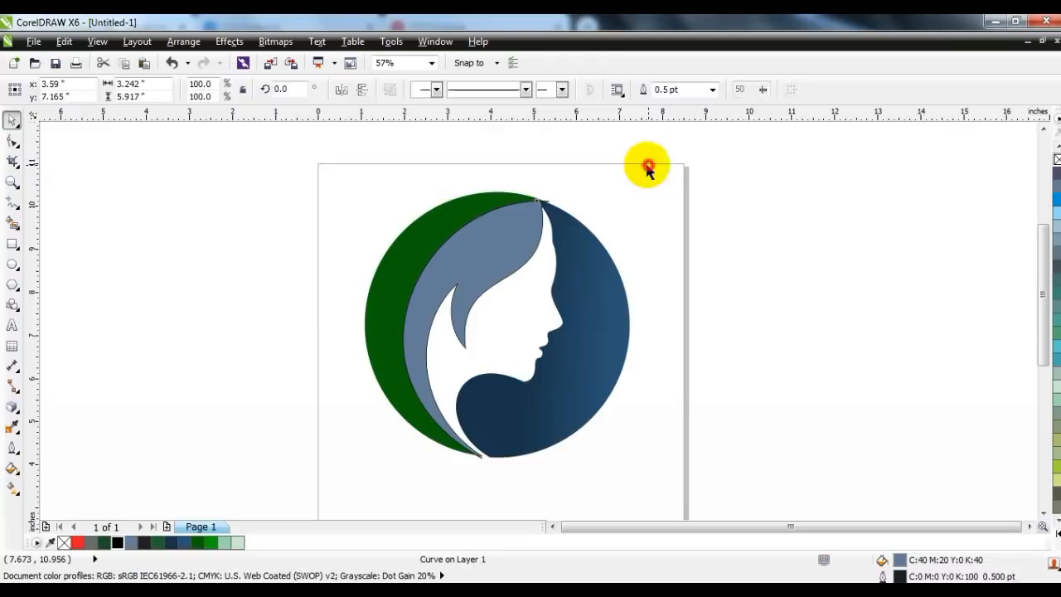
Step: Delete the dividing arc and fill the inner hair shape with dark green R8 G97 B8
click(545, 190)
click(499, 234)
key(Delete)
click(500, 234)
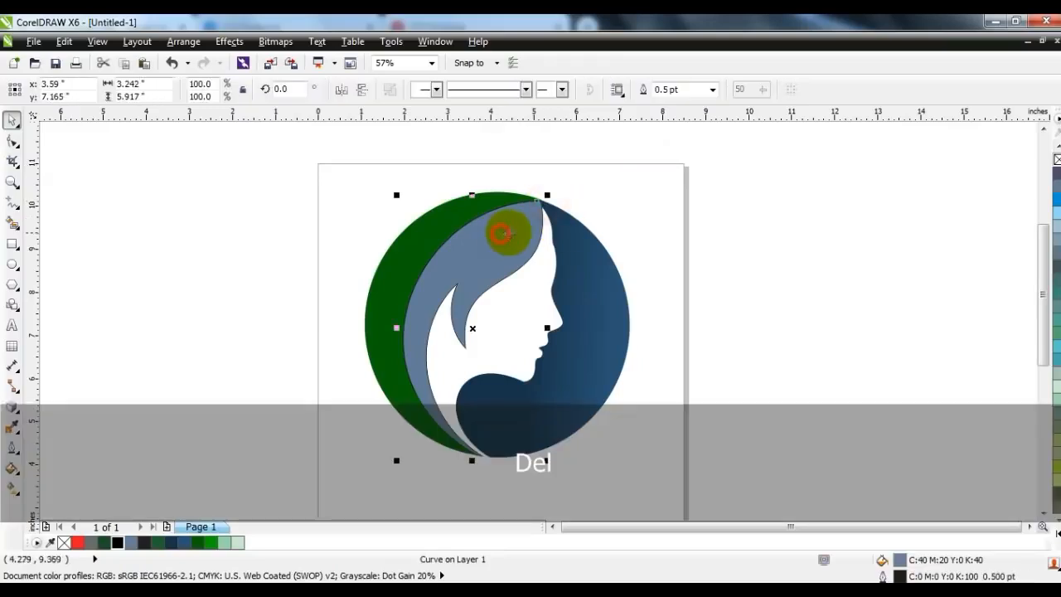
click(198, 542)
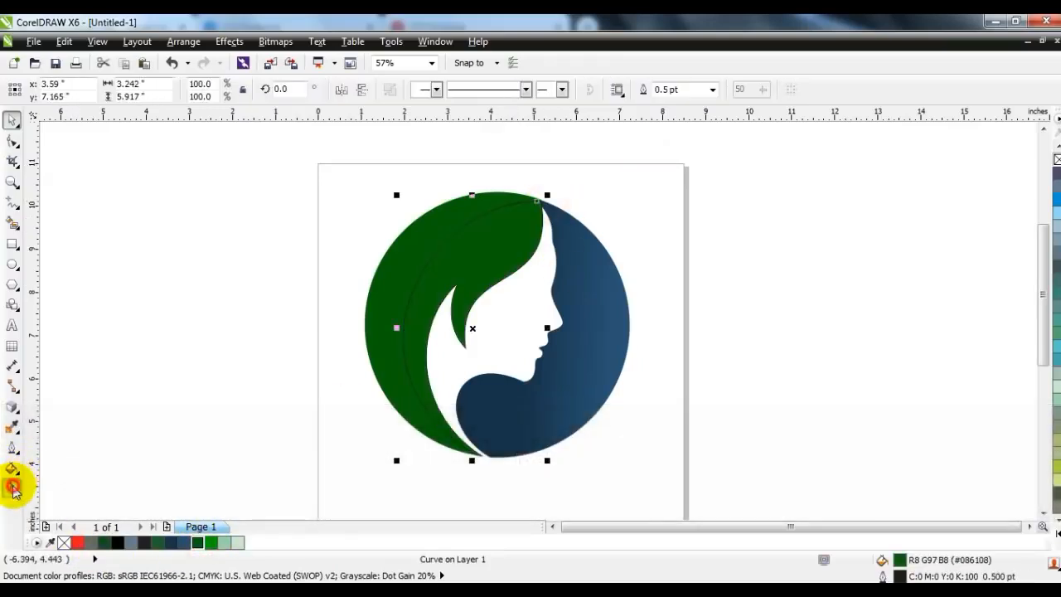
Step: Apply a linear gradient to the inner hair shape from dark green near the top to lighter green lower down
click(12, 488)
drag(433, 408, 434, 409)
drag(212, 543, 436, 373)
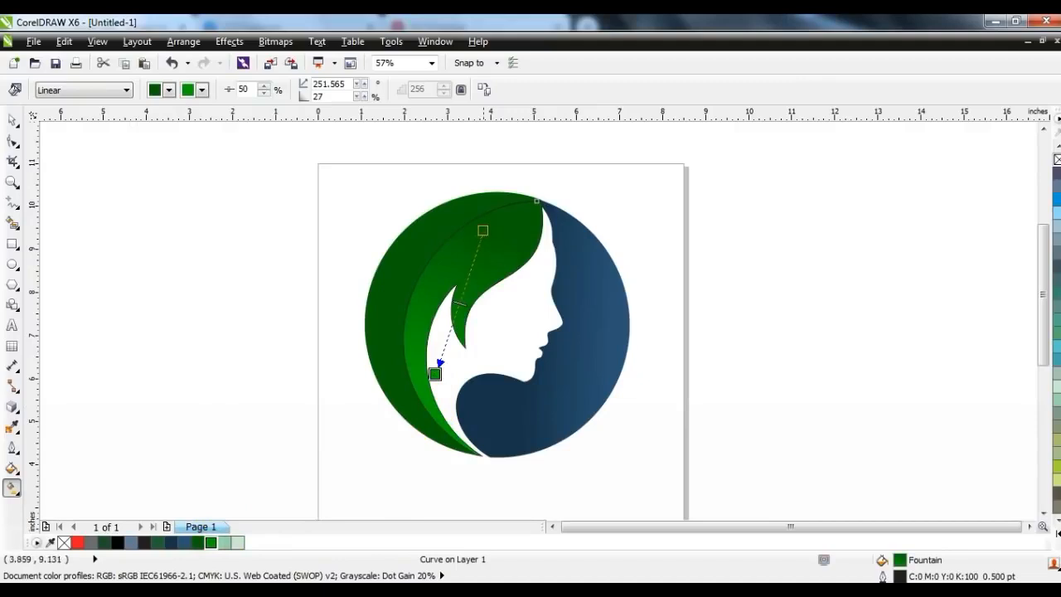
Step: Apply a linear gradient to the outer hair shape from dark green to lighter green at its lower tip
click(428, 234)
drag(382, 307, 385, 437)
click(238, 543)
drag(220, 546, 406, 491)
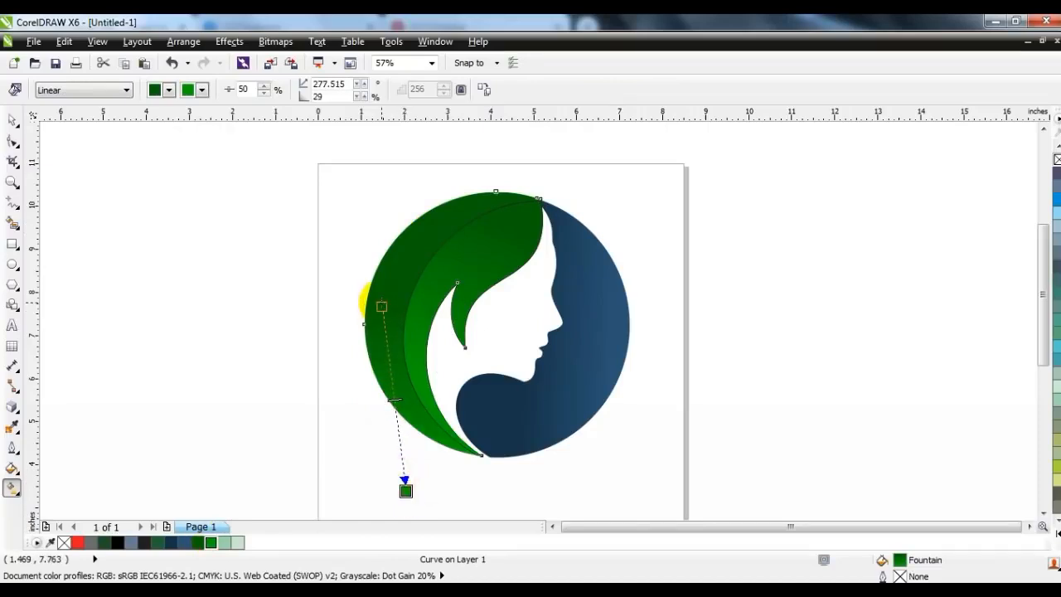
Step: Run the inner hair's gradient diagonally from its top tip to the lock, and shorten the outer hair's gradient at its lower end
click(461, 264)
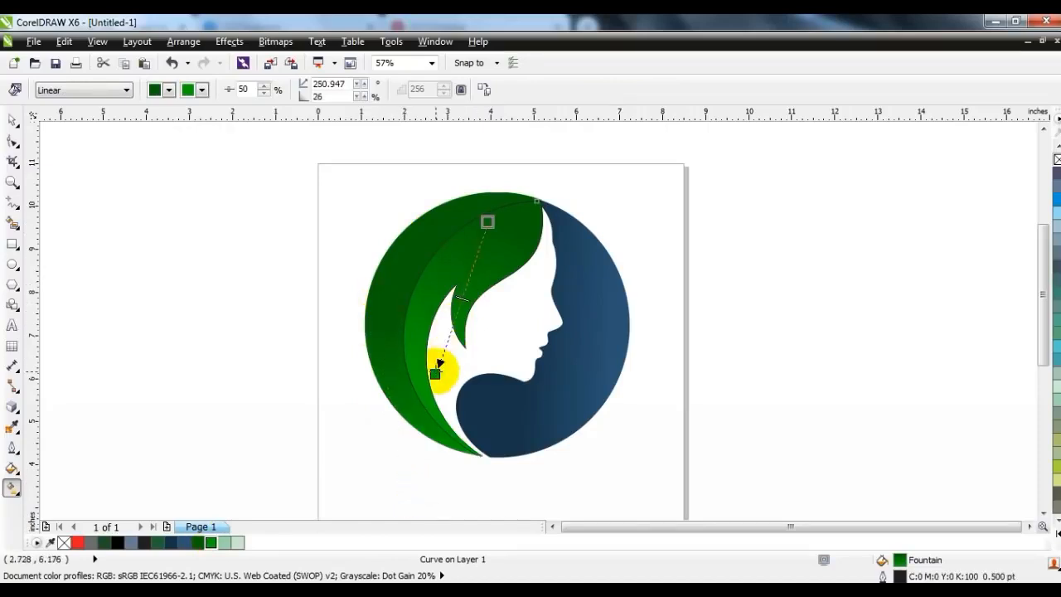
drag(440, 362, 436, 312)
drag(534, 197, 539, 190)
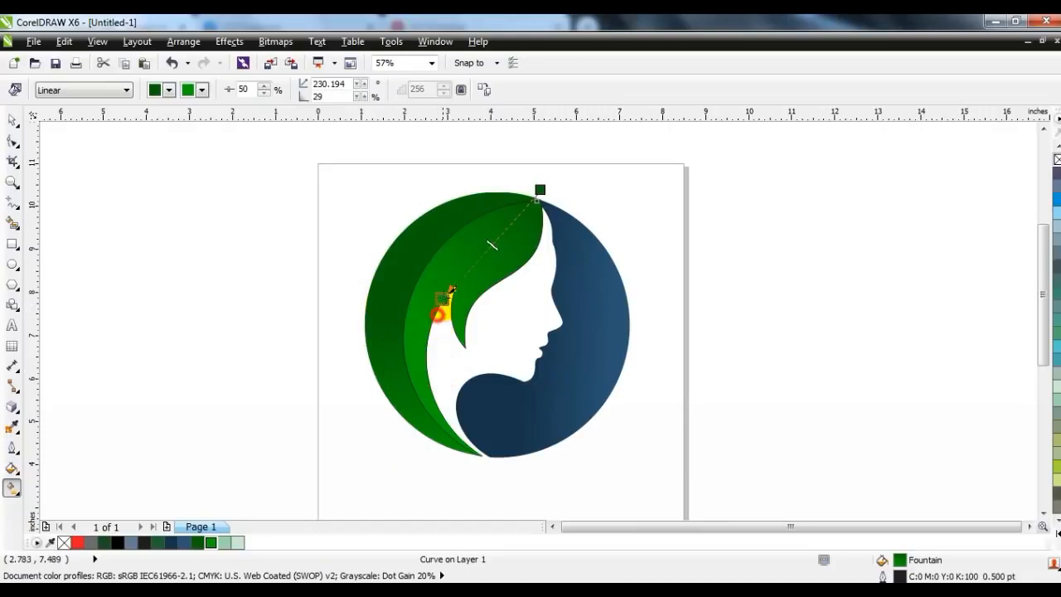
click(438, 232)
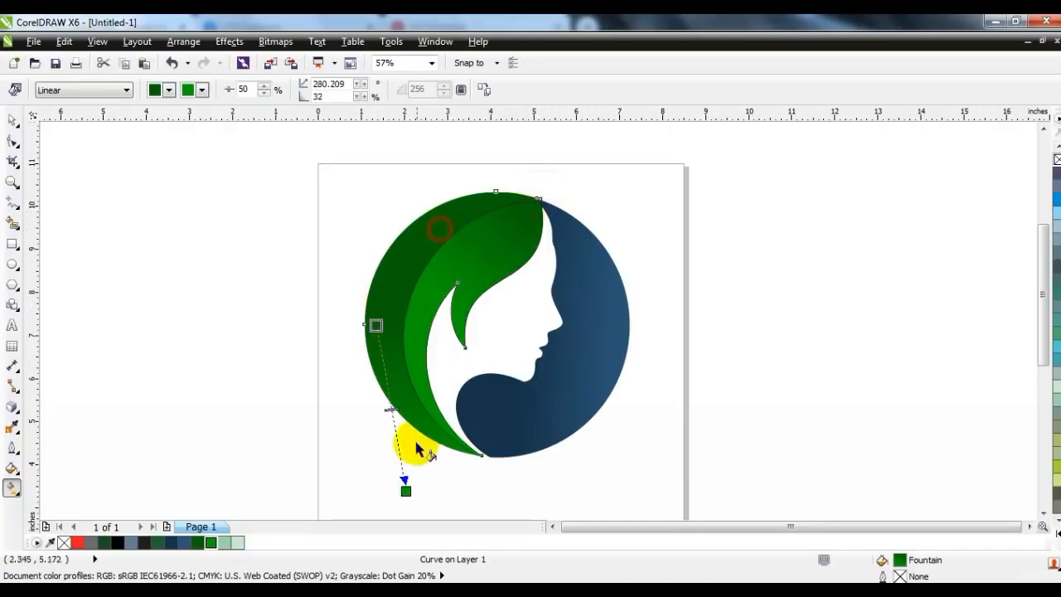
drag(406, 490, 391, 460)
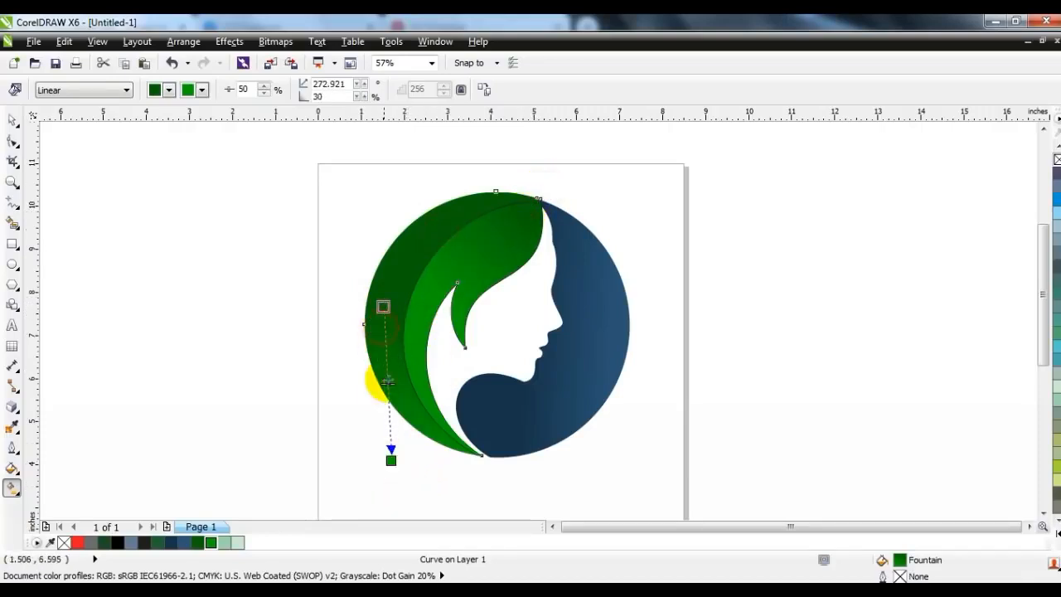
Step: Remove the inner hair shape's outline and group all parts of the logo
click(14, 121)
drag(235, 152, 649, 481)
click(194, 332)
drag(257, 172, 591, 393)
key(ctrl+g)
Step: Check the logo enlarged, scale it down and move it lower on the page
click(659, 407)
click(561, 358)
drag(675, 443, 320, 159)
key(shift+F2)
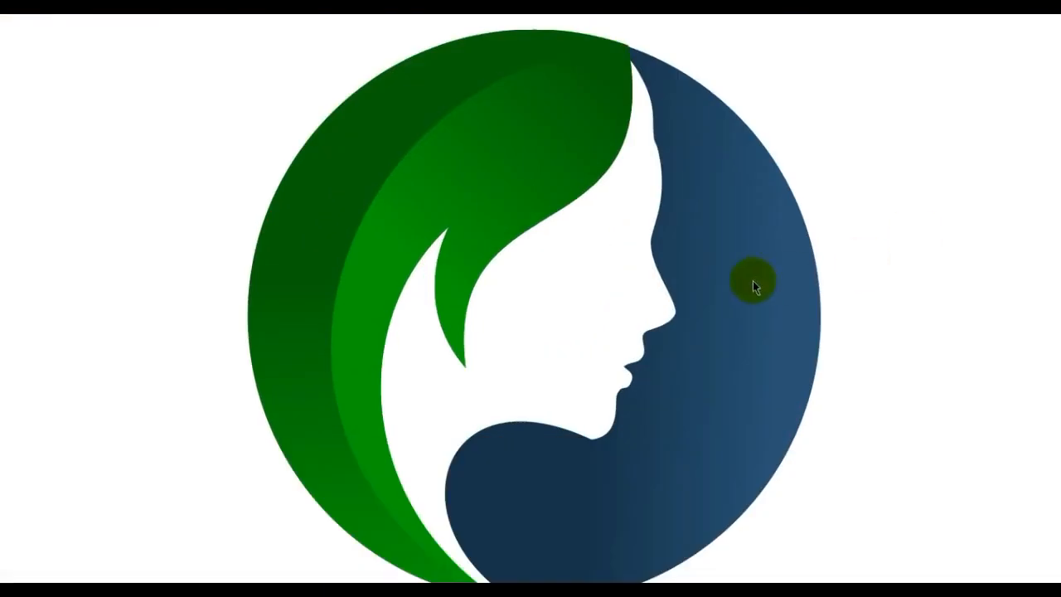
key(Escape)
key(F3)
key(Escape)
drag(680, 315, 682, 378)
click(779, 329)
Step: Draw a straight line about 1.6 inches long upward from the point where the hair and the blue crescent meet
click(11, 182)
drag(484, 163, 901, 407)
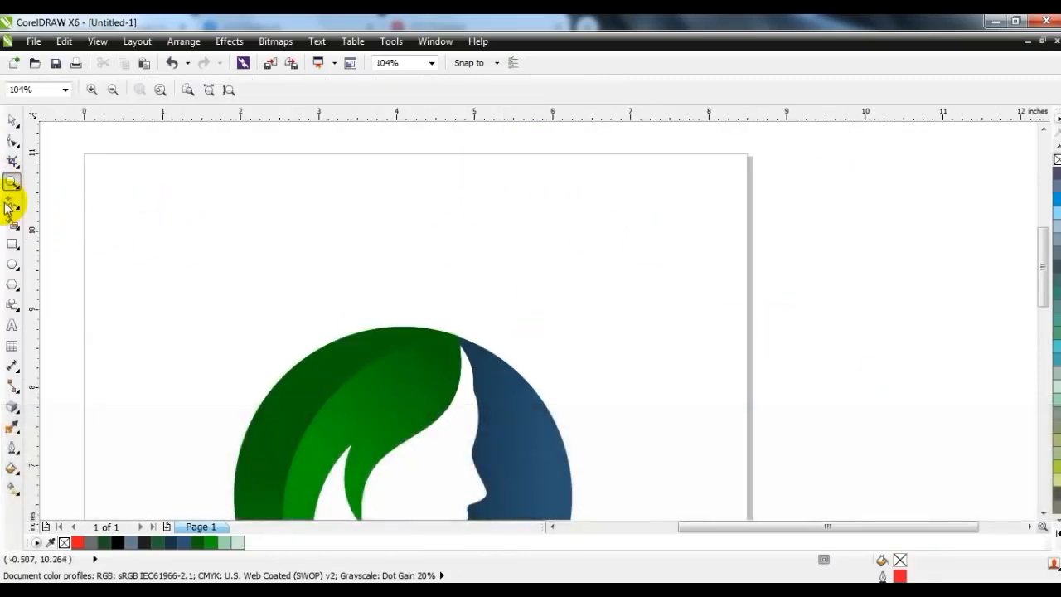
click(12, 204)
click(459, 334)
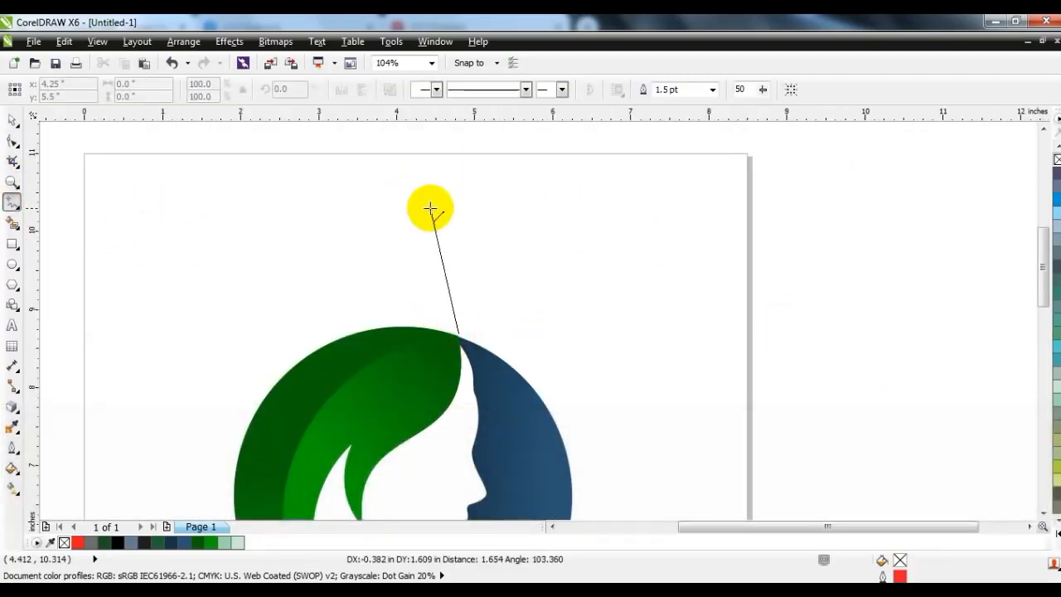
click(429, 208)
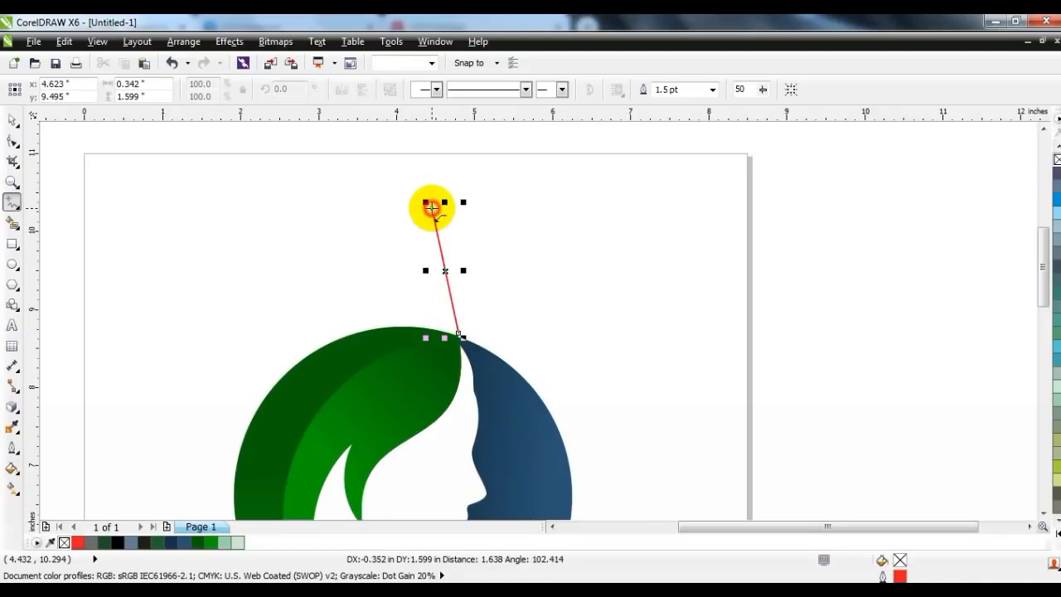
Step: Bow the straight line out to both sides into a leaf outline about 0.73 inches wide and draw a midrib line from tip to base
click(12, 145)
drag(448, 283, 465, 269)
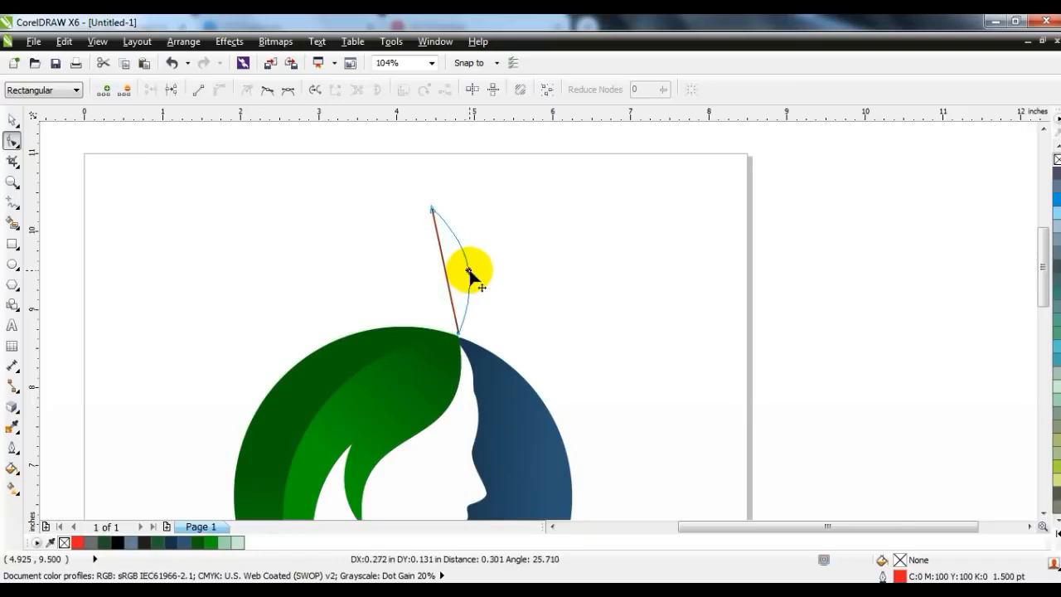
drag(442, 276, 417, 282)
click(12, 202)
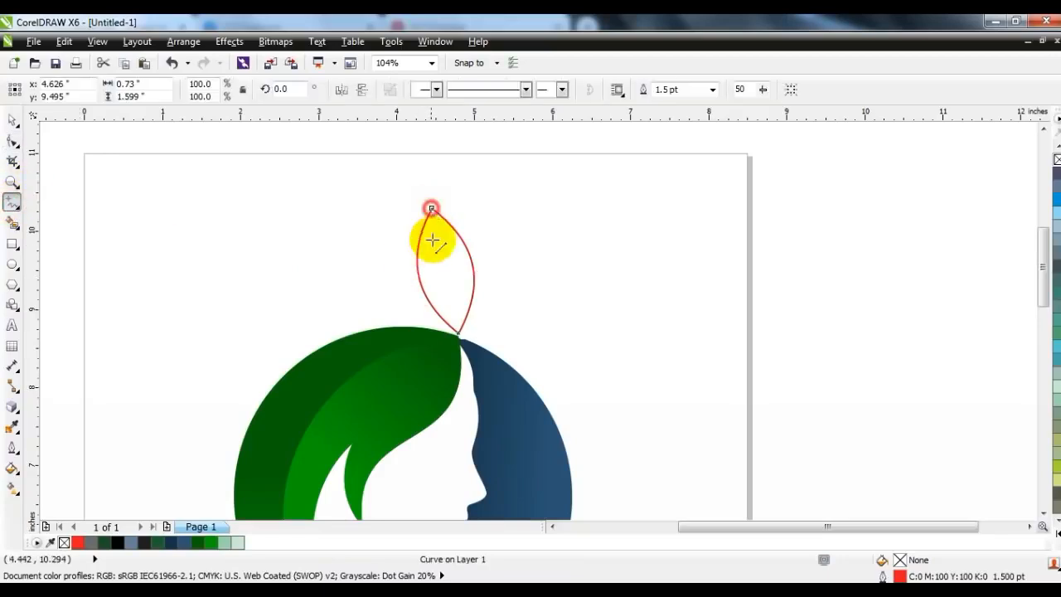
click(433, 241)
click(457, 335)
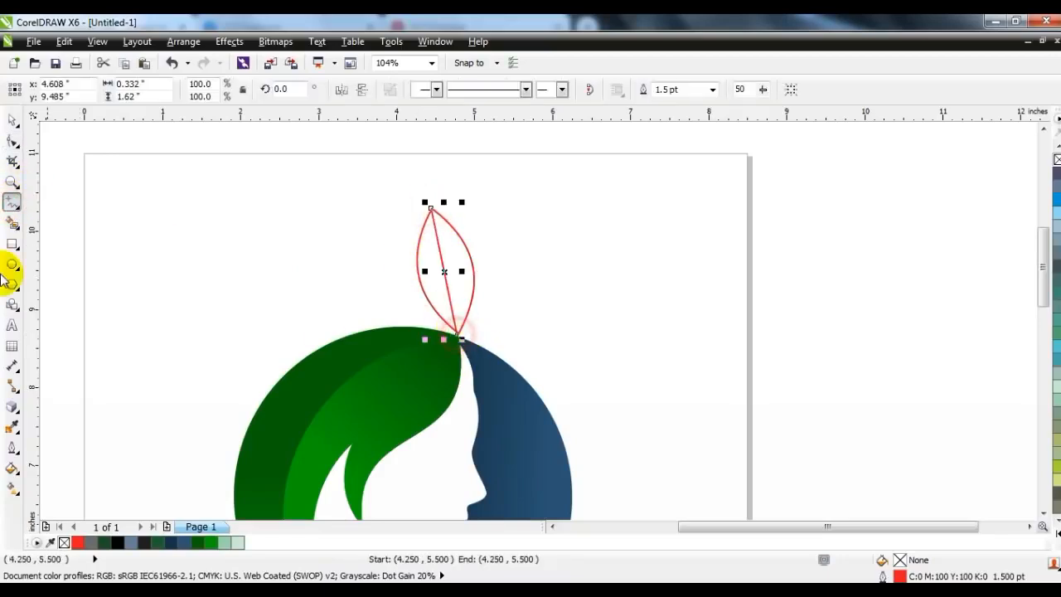
Step: Create filled shapes from both leaf halves and give the right half a linear gradient from dark green to brighter green
click(12, 222)
click(446, 294)
click(459, 274)
click(11, 120)
click(454, 262)
click(197, 544)
key(g)
drag(455, 307, 448, 221)
drag(213, 543, 435, 326)
Step: Fill the leaf's left half with a linear gradient from dark green near the tip to brighter green at the base
click(429, 288)
click(197, 543)
drag(214, 549, 428, 317)
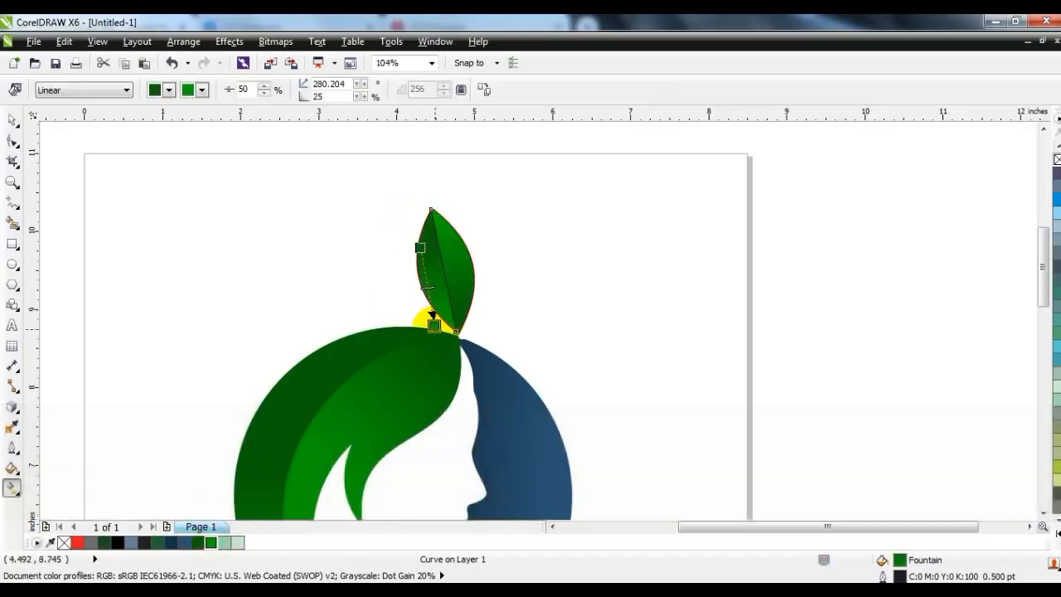
Step: Remove the outlines from all parts of the leaf
click(12, 122)
drag(240, 165, 551, 347)
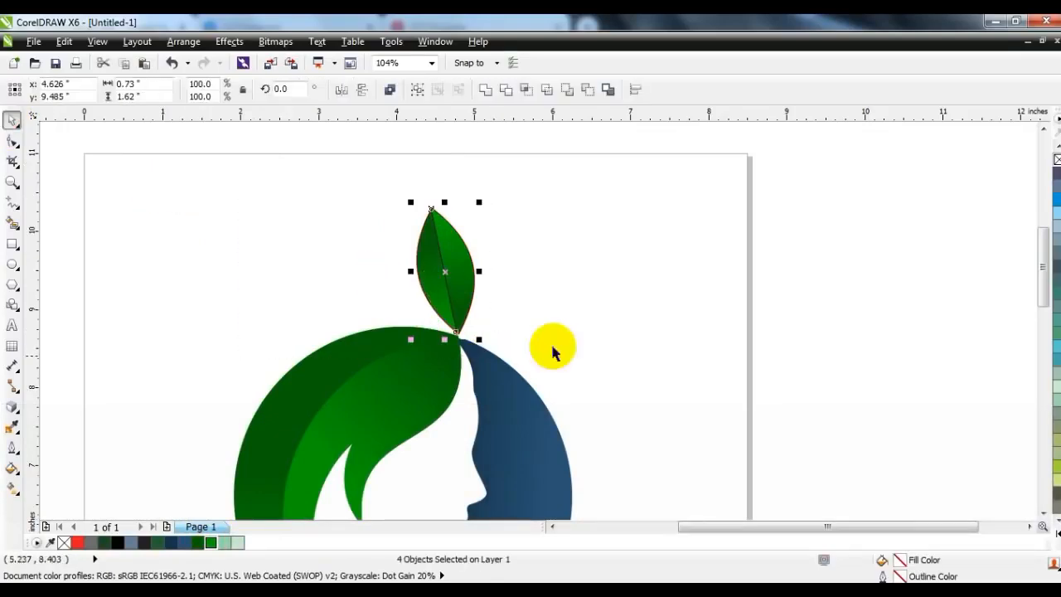
click(707, 256)
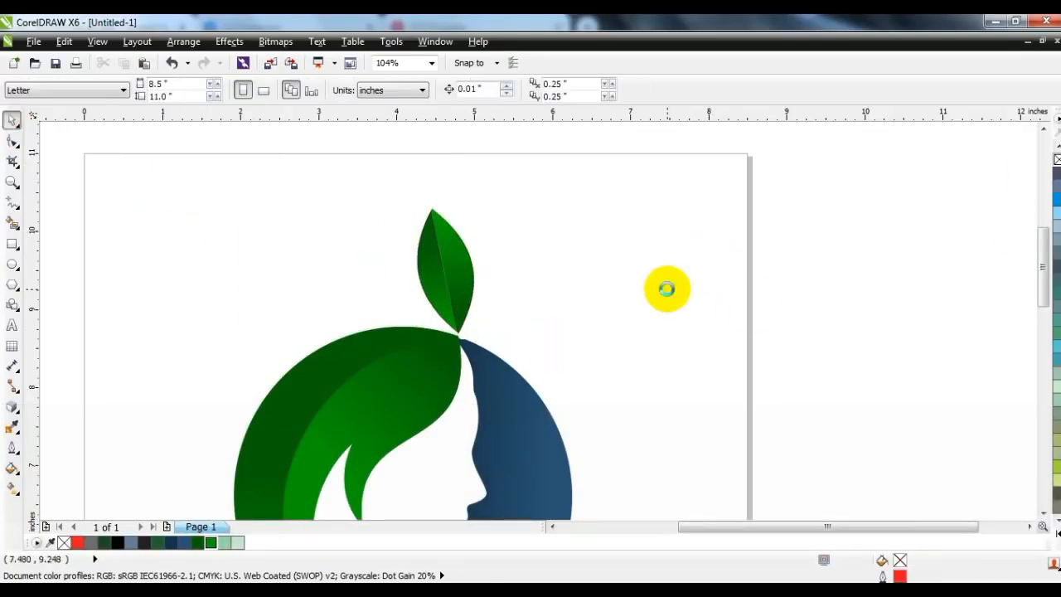
key(Escape)
Step: Draw a circle about 0.45 inches across just above the hair, to the left of the leaf
scroll(796, 278, down, 1)
click(12, 263)
mouse_move(540, 204)
mouse_down()
mouse_move(531, 208)
mouse_move(540, 208)
mouse_up()
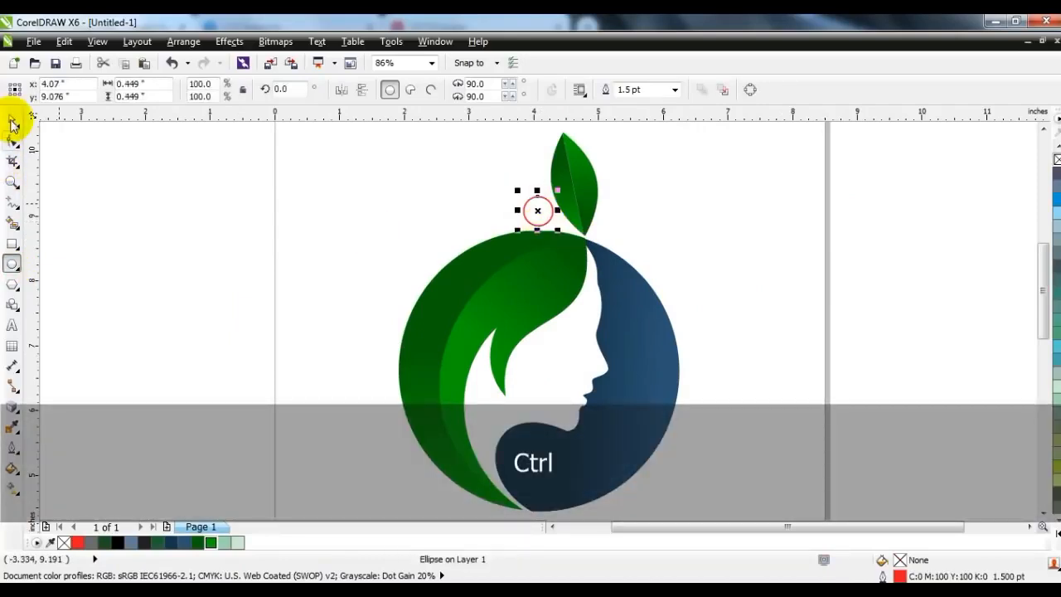
Step: Fill the small circle with a linear gradient from dark green at its right edge to brighter green at its left, and remove its outline
click(197, 542)
key(g)
drag(563, 214, 473, 211)
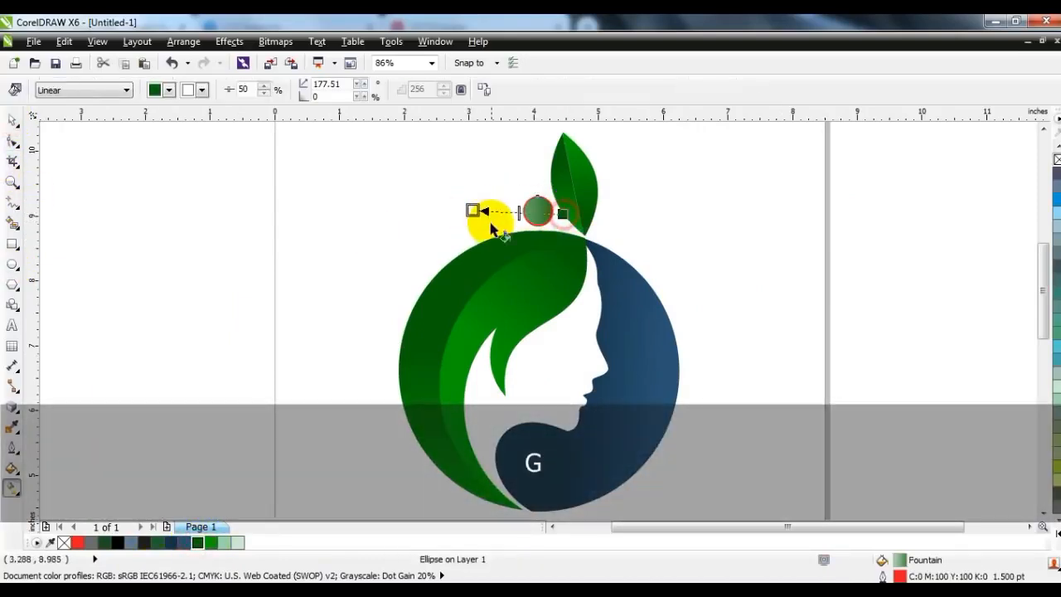
drag(211, 542, 473, 210)
drag(563, 214, 546, 211)
drag(473, 210, 521, 209)
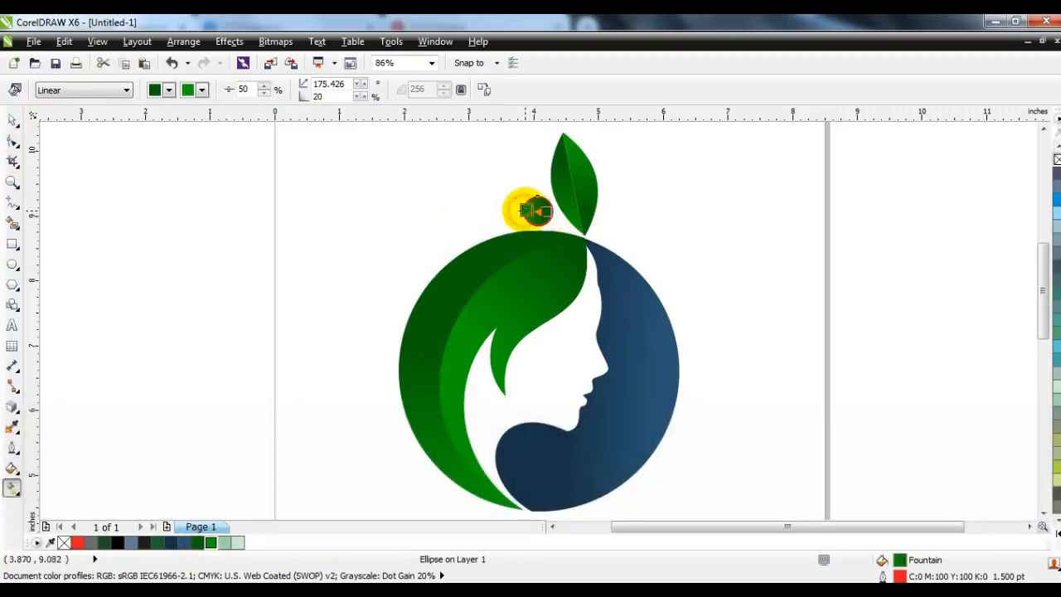
click(13, 120)
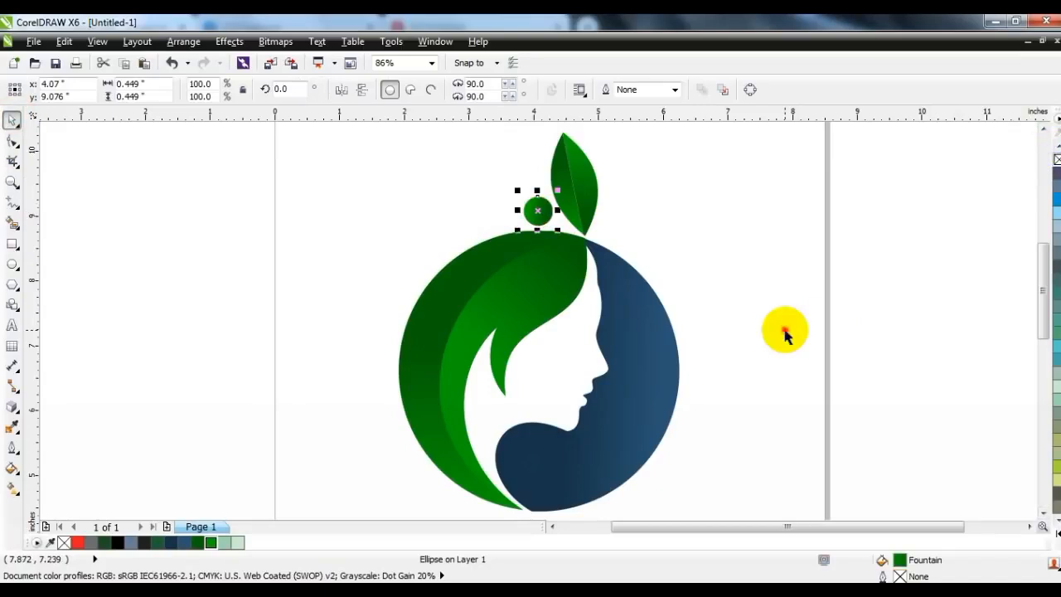
click(767, 346)
Step: Group the leaf, the small circle and the round face emblem together
scroll(650, 336, down, 2)
key(Escape)
drag(715, 467, 474, 205)
key(ctrl+g)
click(786, 282)
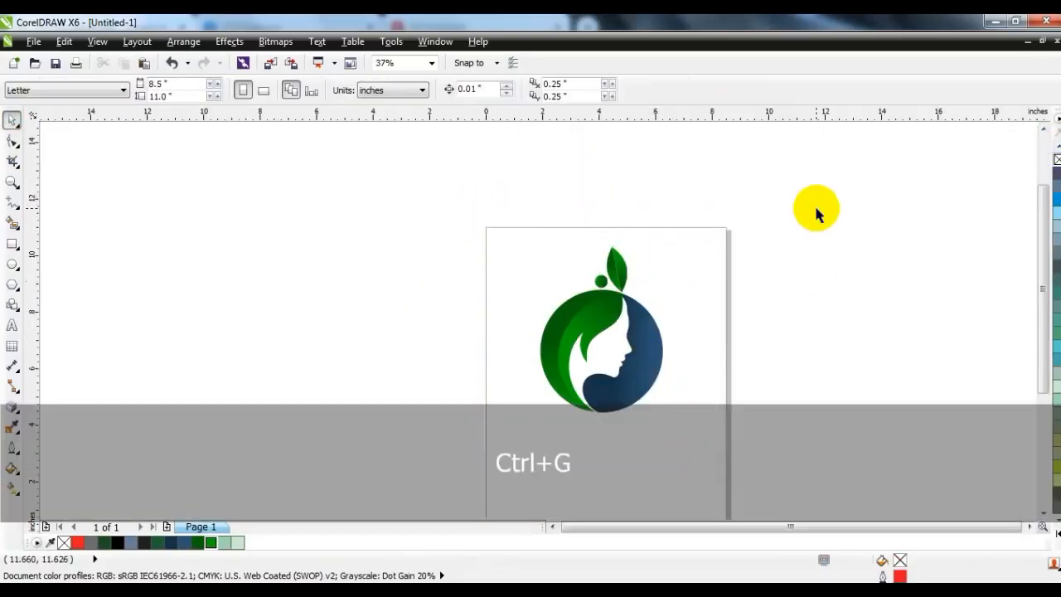
Step: Fit the finished logo in the view and check it in a full-screen preview
key(F4)
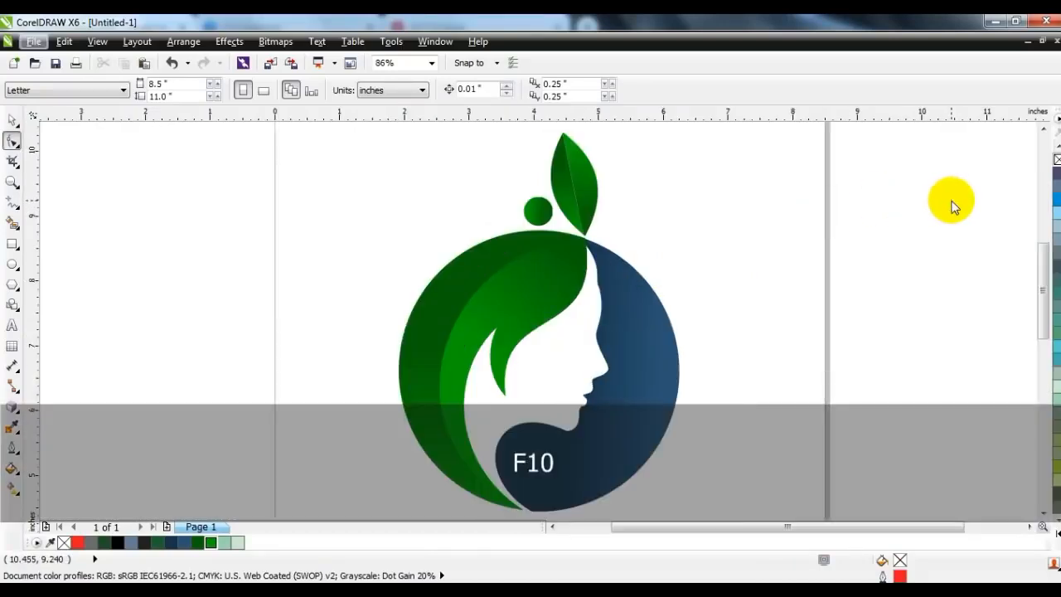
click(817, 249)
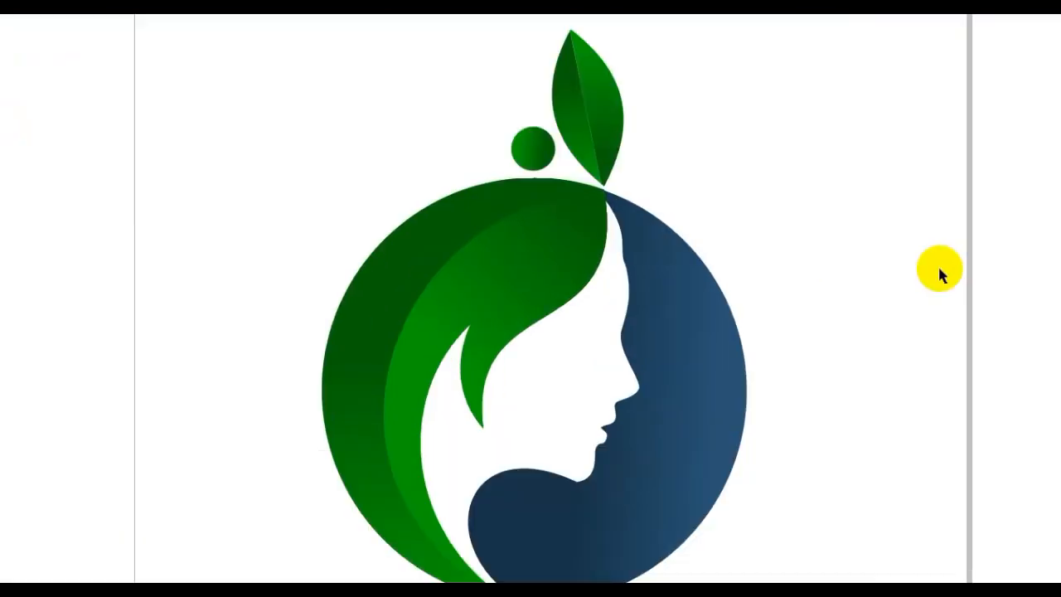
click(940, 269)
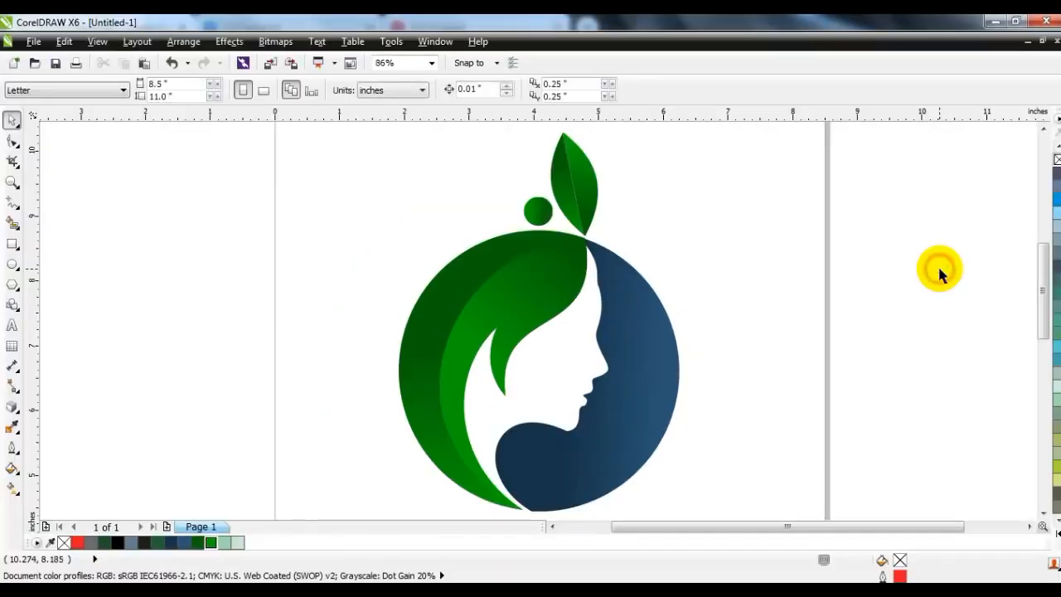